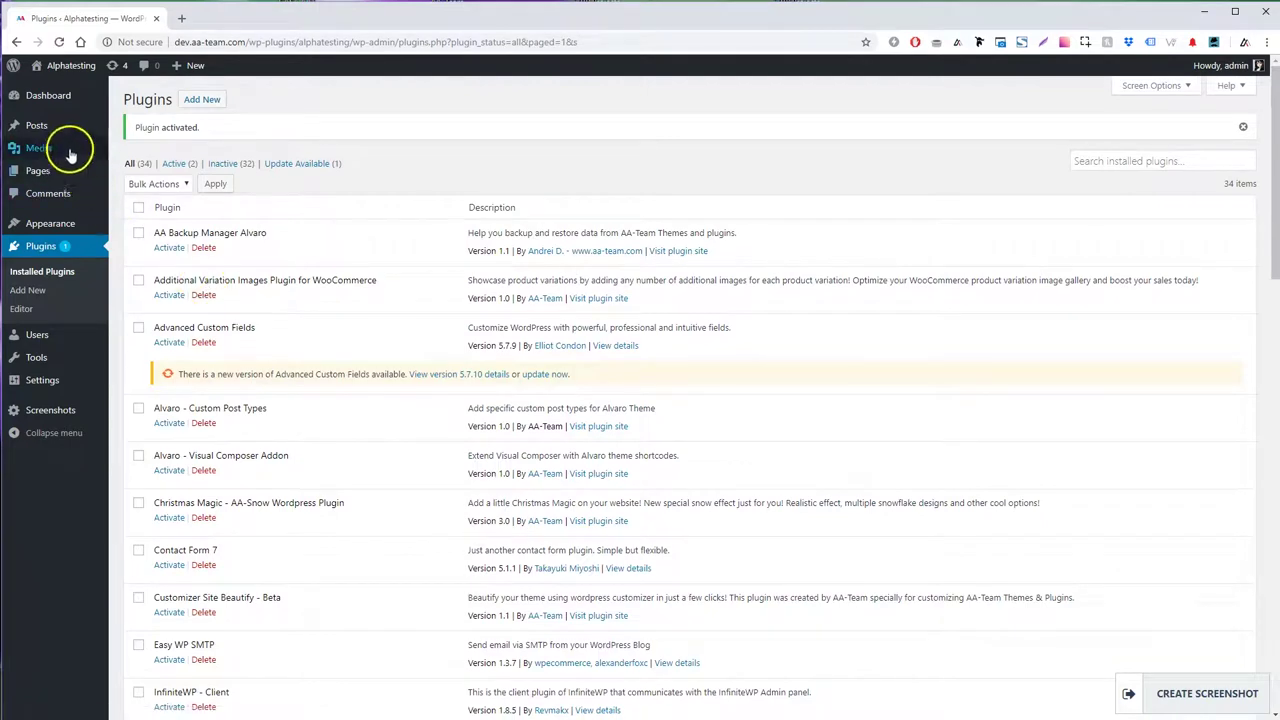
mouse_move(122, 130)
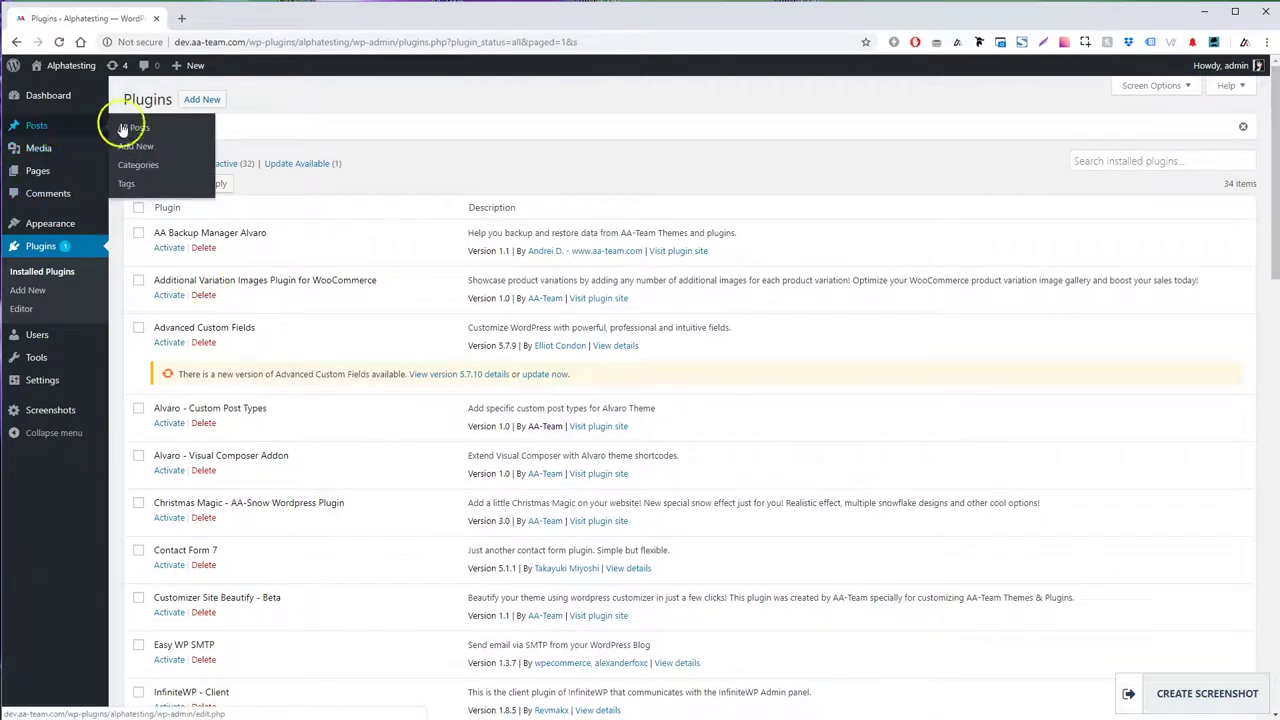
click(152, 146)
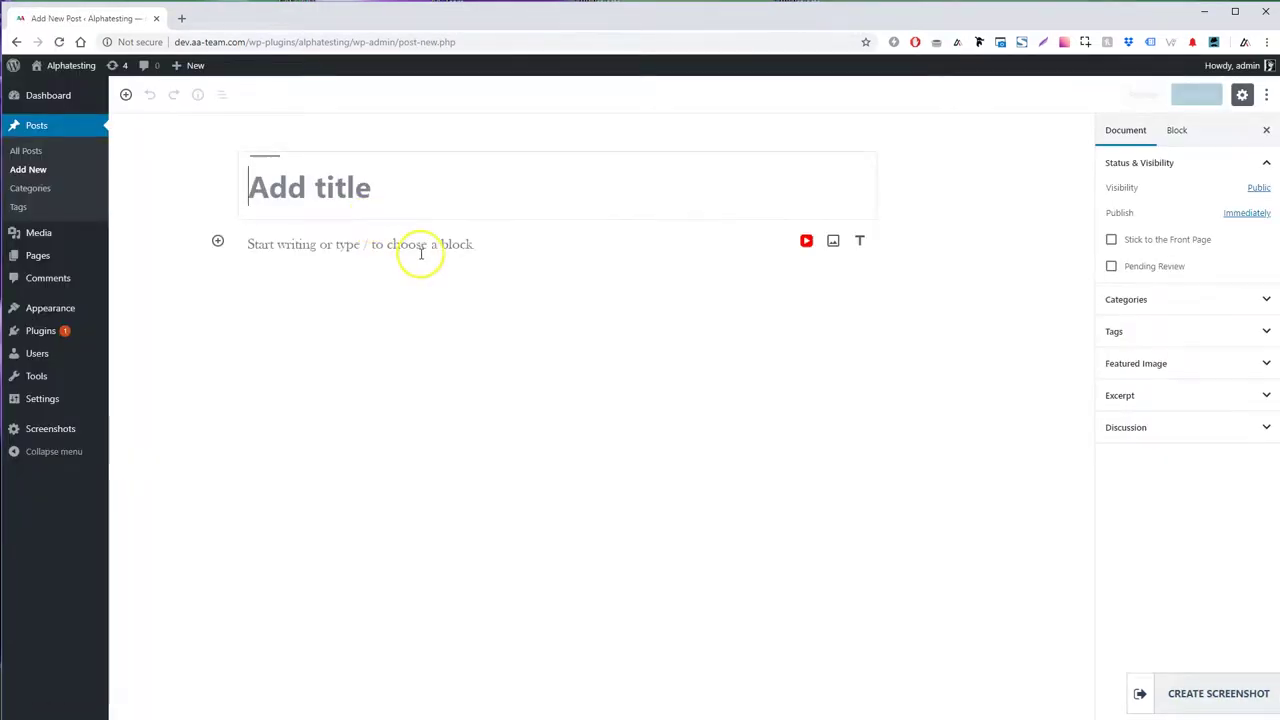
click(421, 253)
click(807, 243)
click(363, 377)
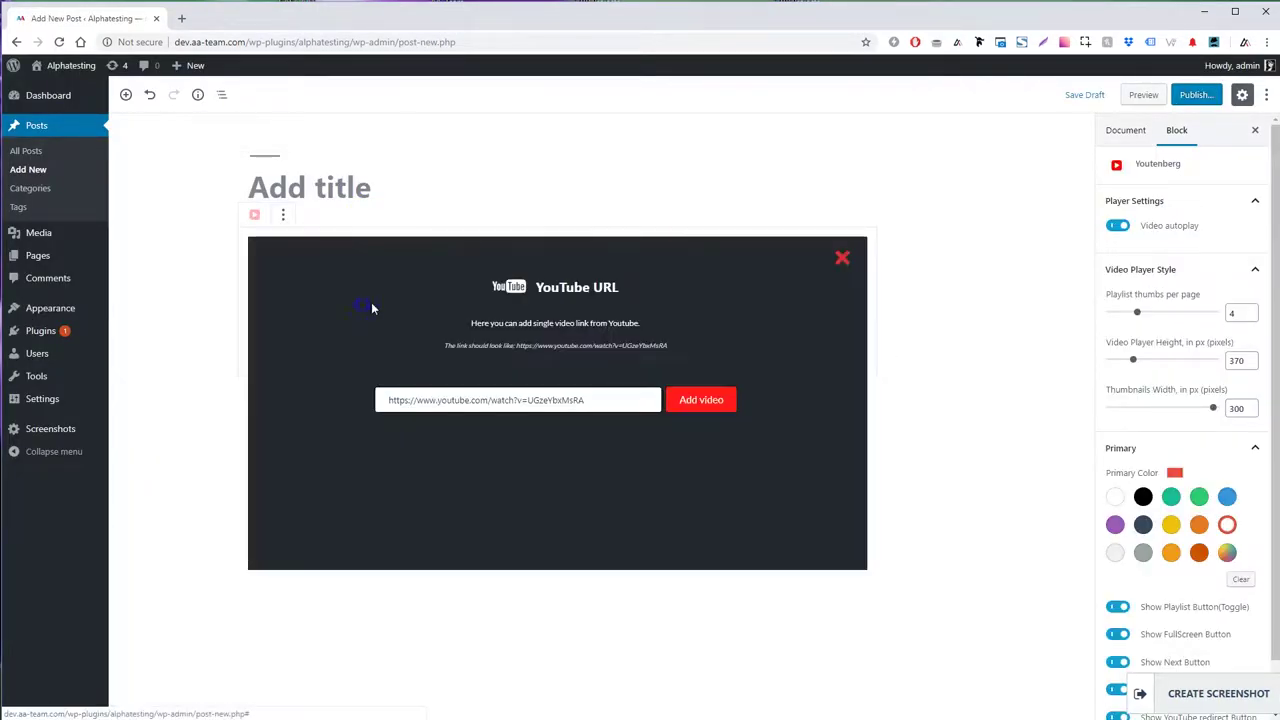
click(708, 401)
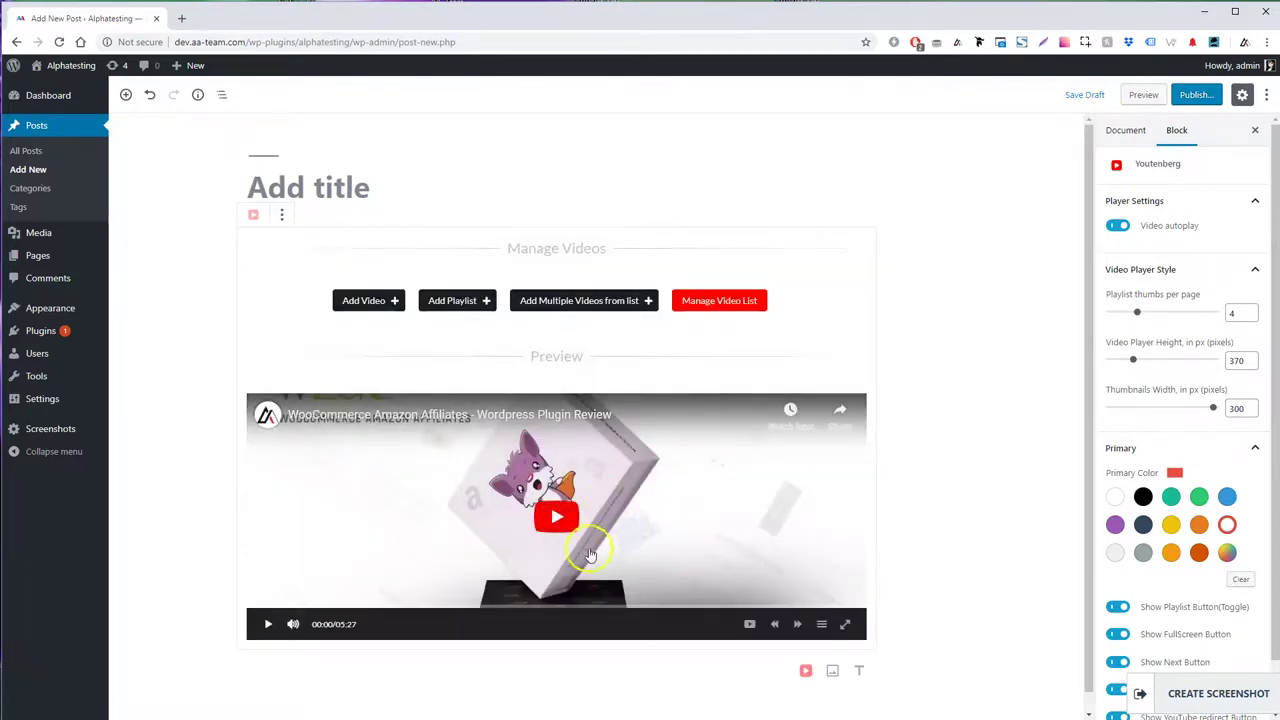
Increase the video player height to about 505 px and publish the post.
drag(1138, 364, 1155, 363)
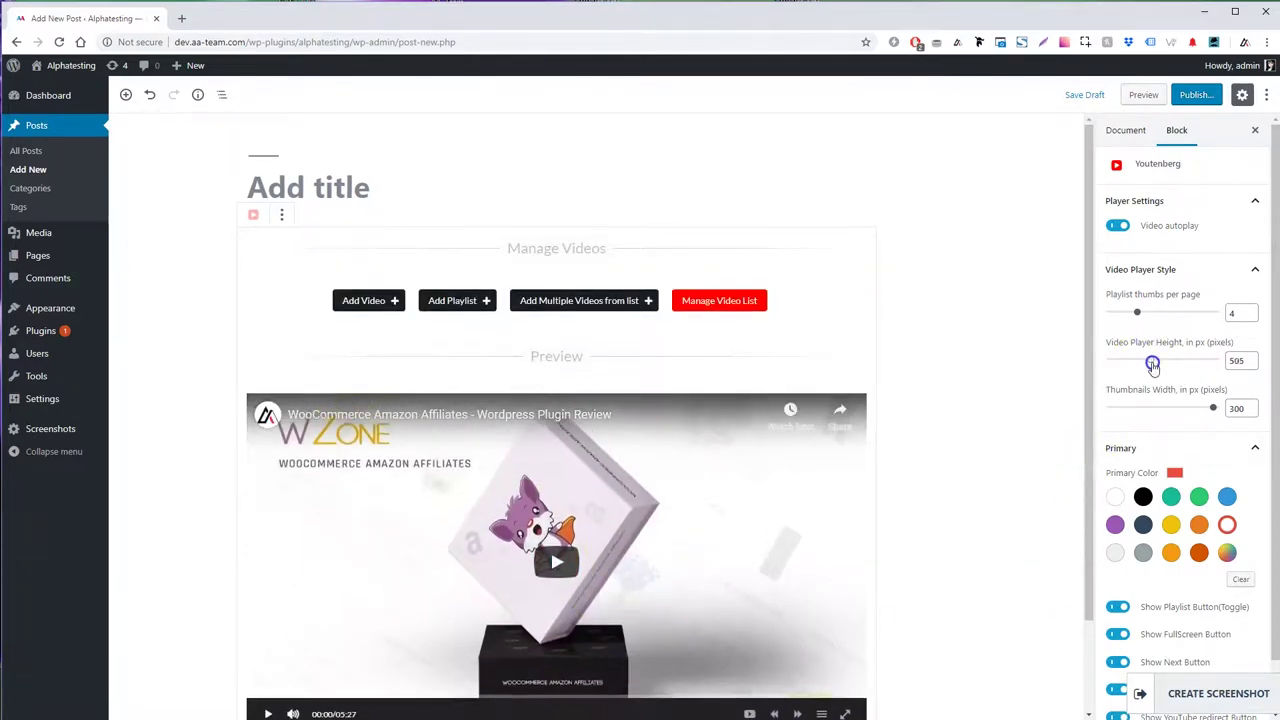
click(1196, 94)
click(1197, 100)
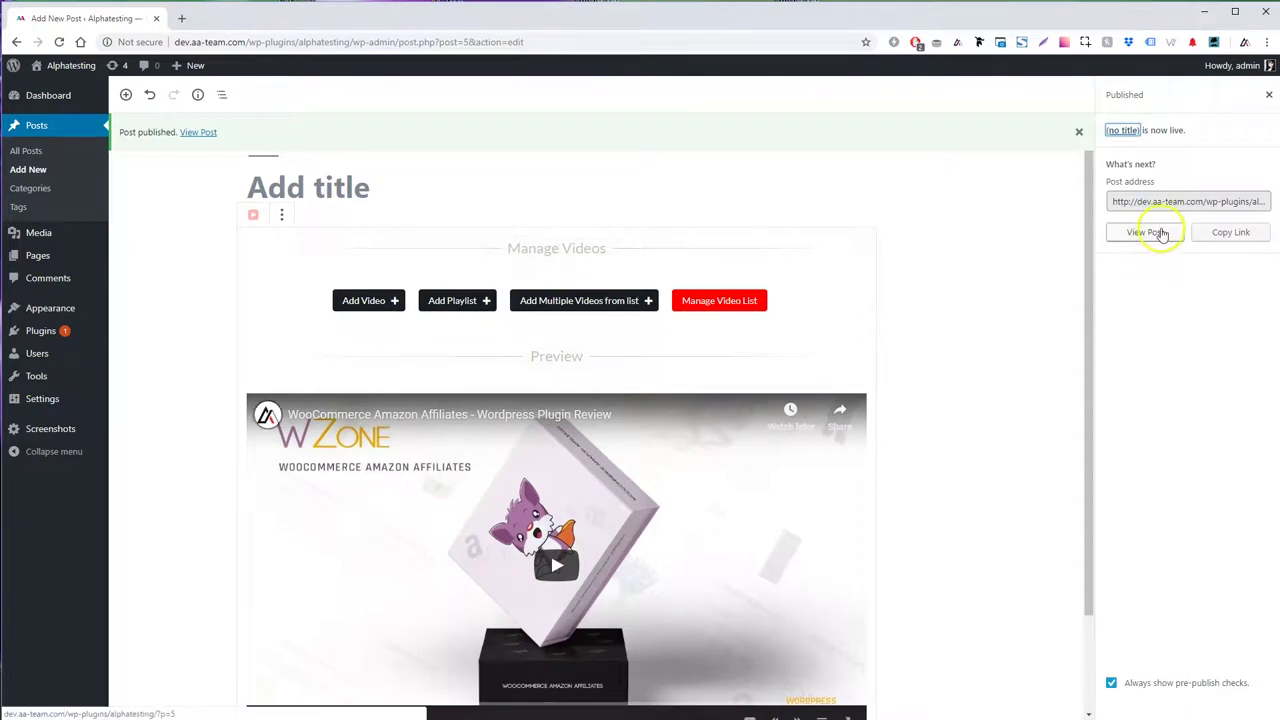
Play the embedded video on the published post and return to the post editor.
click(217, 16)
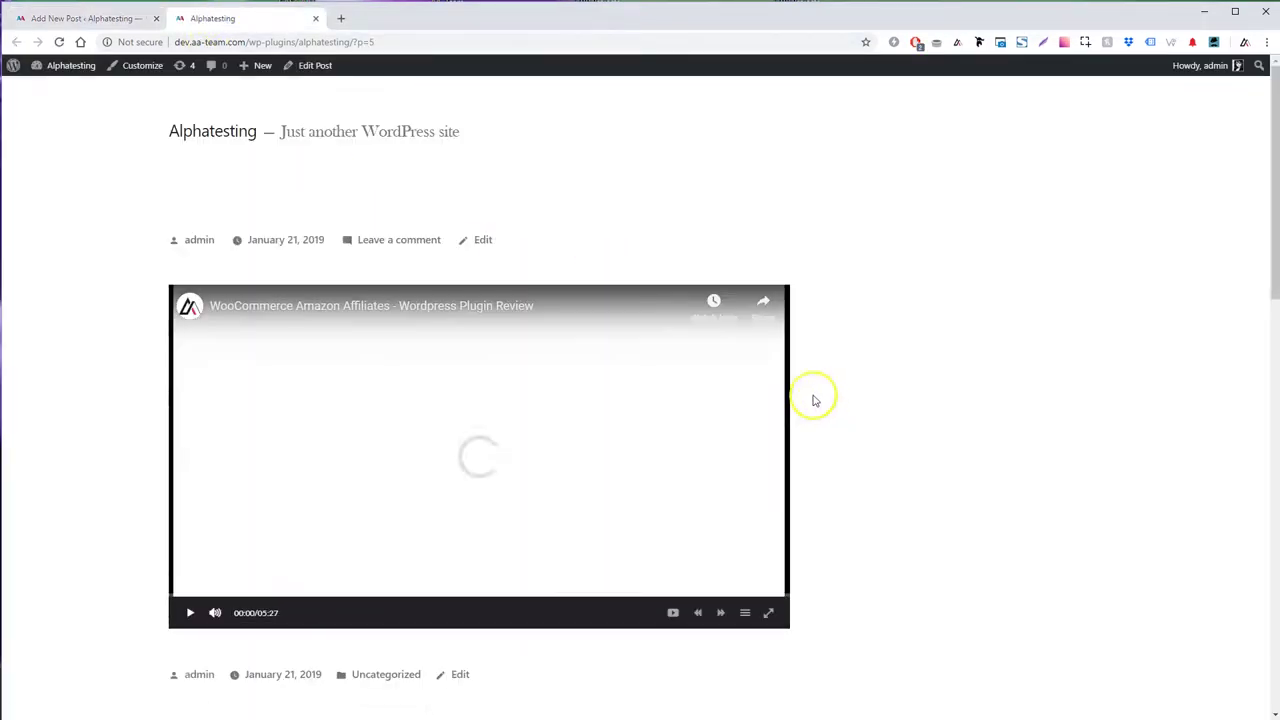
click(190, 612)
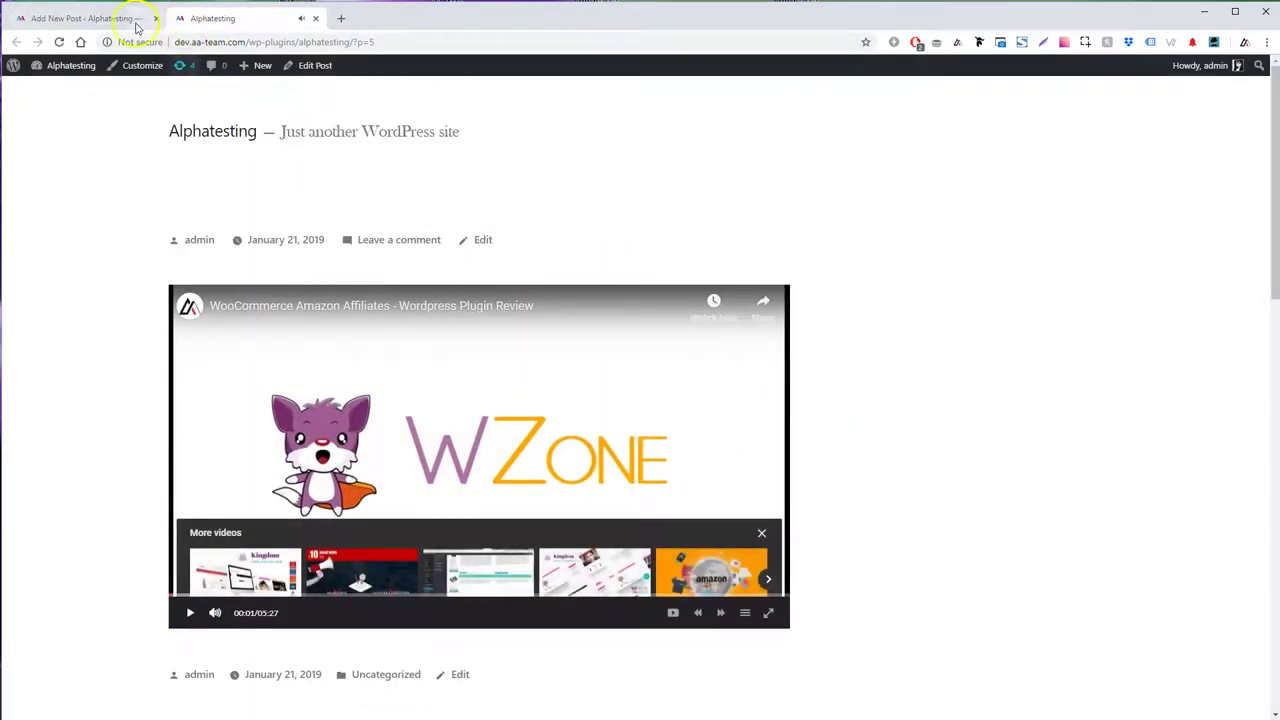
click(140, 18)
scroll(510, 245, down, 1)
scroll(495, 255, up, 1)
Replace the single-video block with a new Youtenberg block that contains the prefilled YouTube playlist.
click(280, 216)
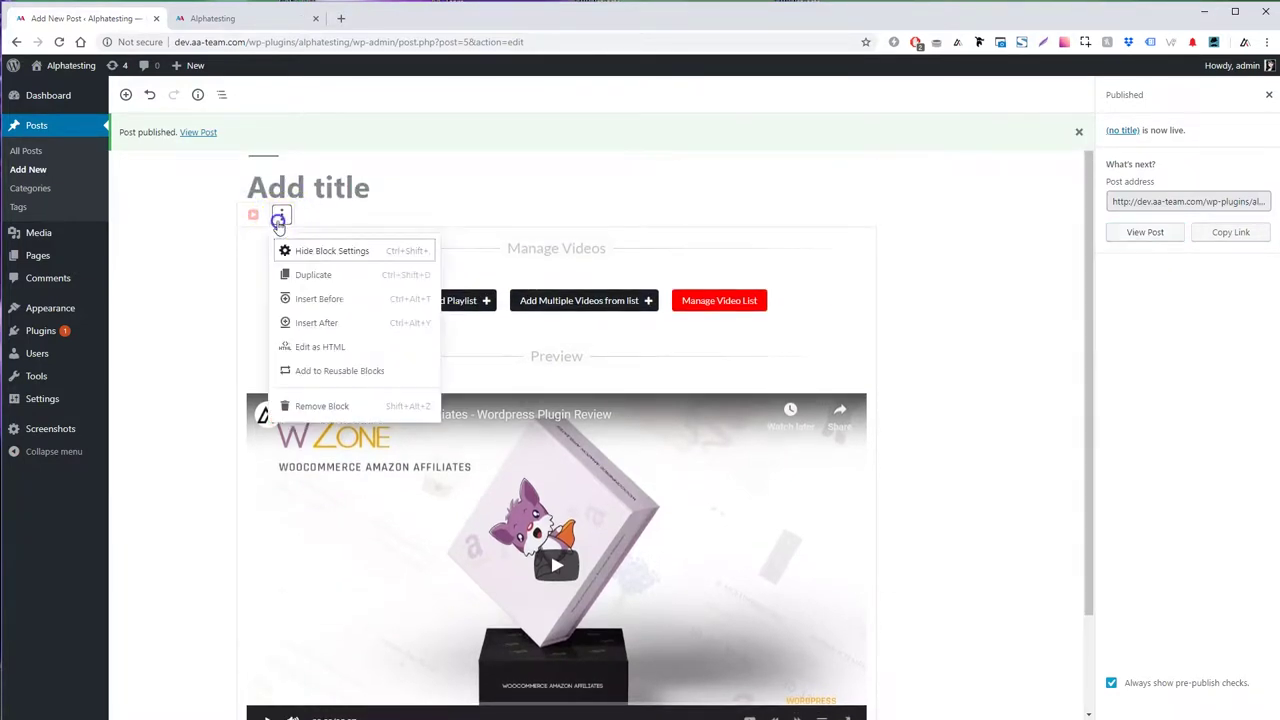
click(318, 405)
click(806, 243)
click(450, 300)
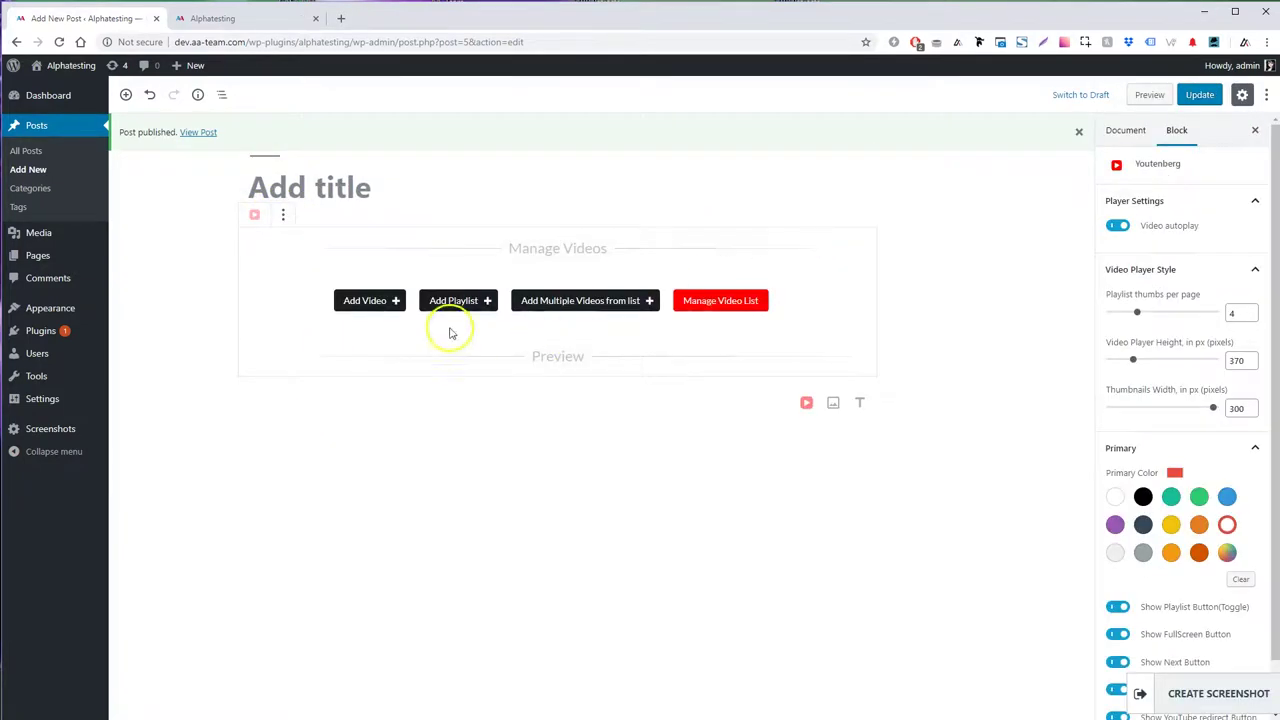
click(706, 399)
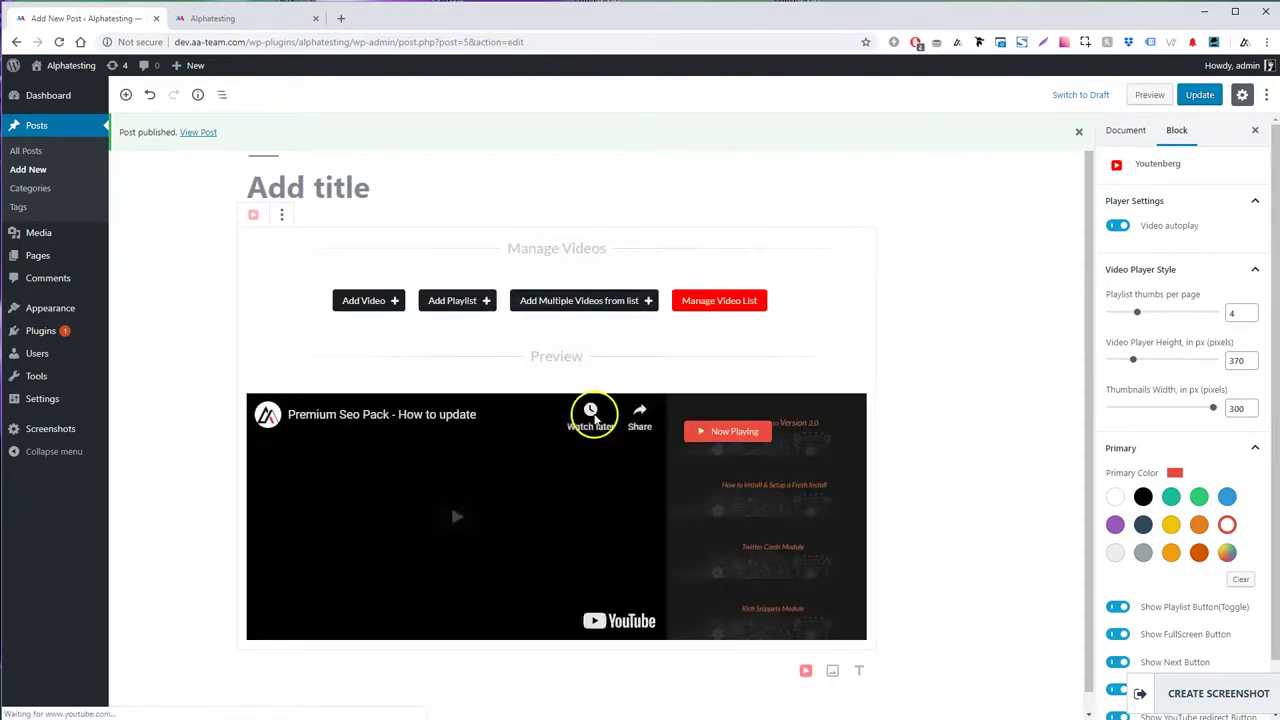
Set the playlist block to 3 thumbs per page, 463 px player height, light orange primary color and no autoplay, and update the post.
drag(1137, 318, 1124, 316)
drag(1133, 361, 1145, 361)
click(1171, 552)
click(1198, 95)
Try out the playlist player on the published post, including video switching, the playlist toggle, playback and mute.
click(236, 19)
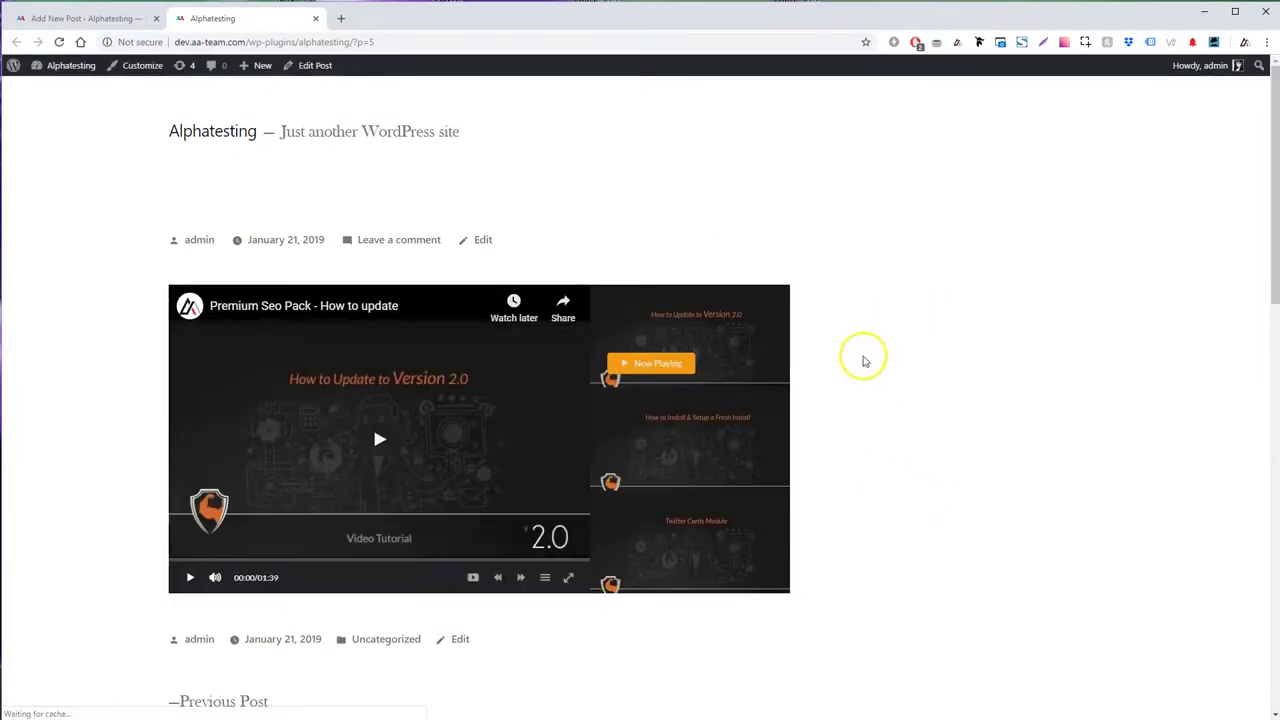
click(732, 446)
click(743, 537)
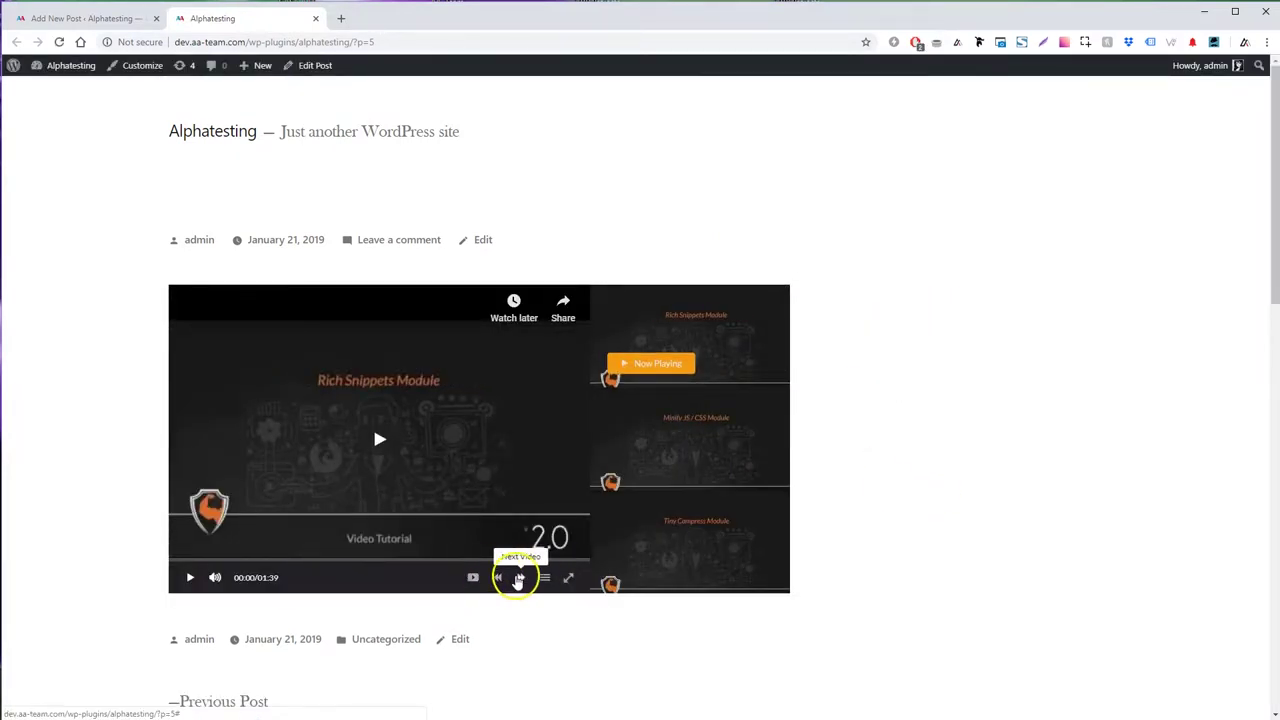
click(545, 578)
click(748, 578)
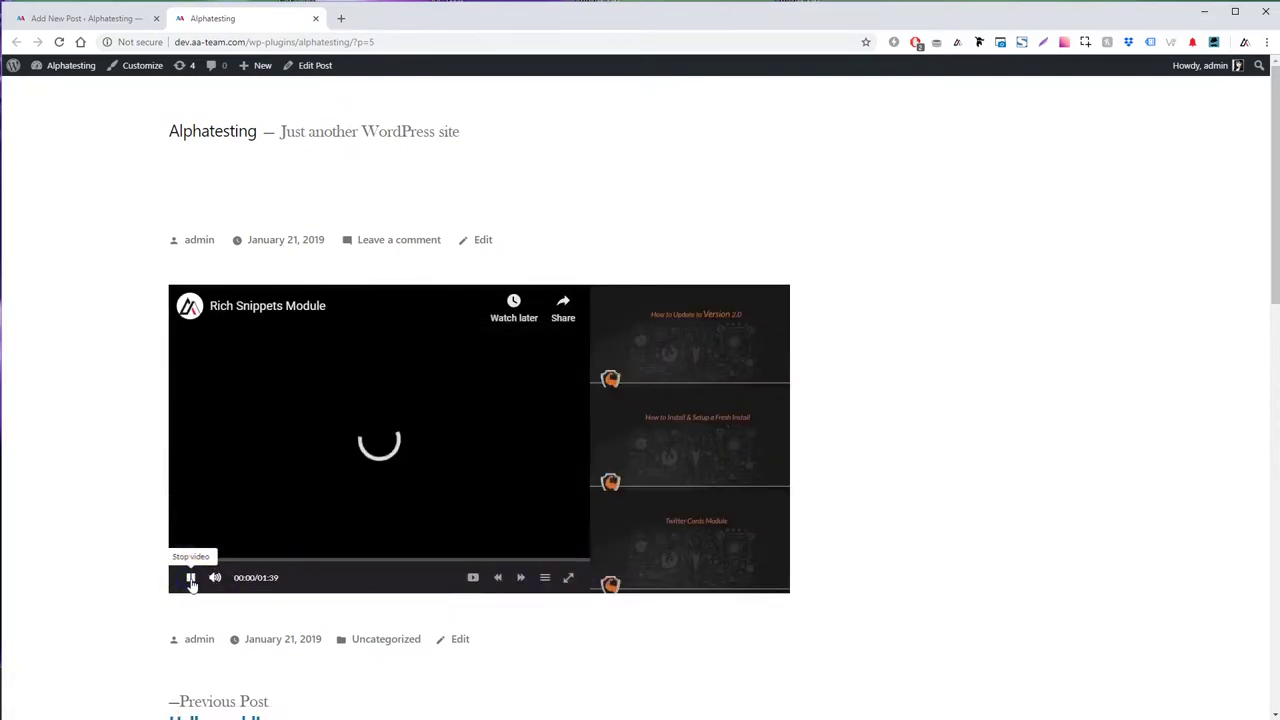
click(187, 579)
click(216, 579)
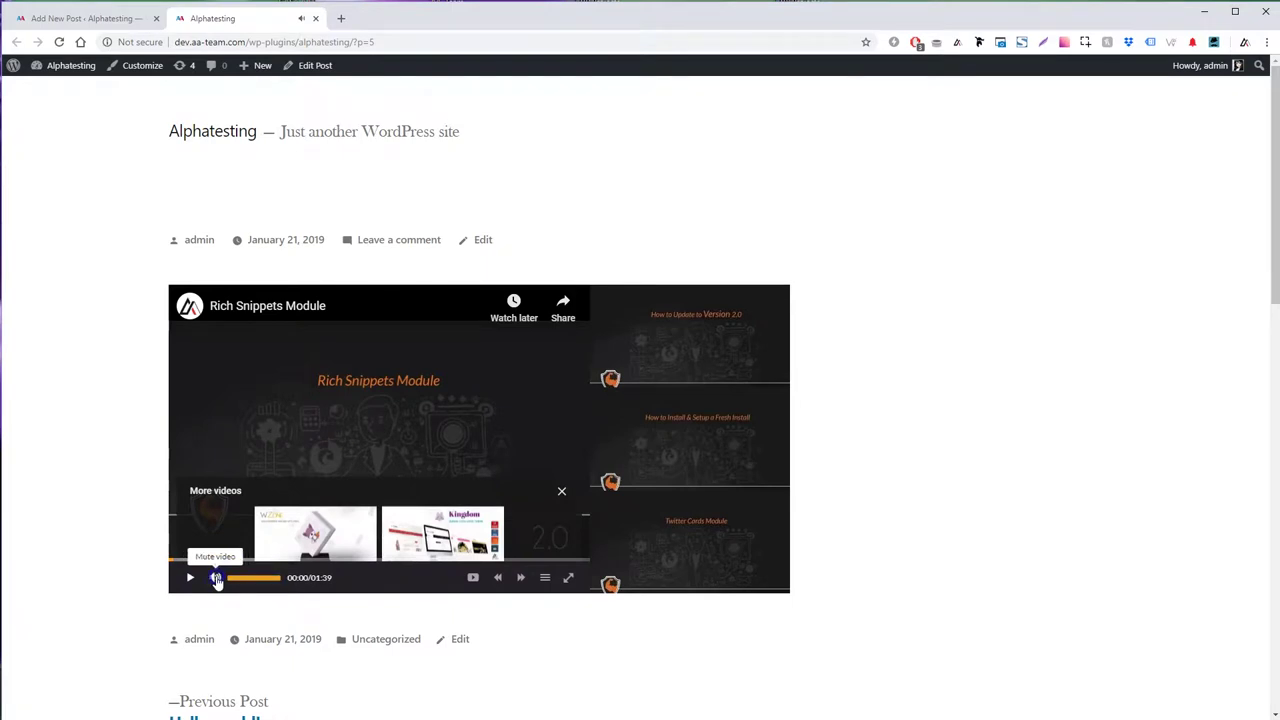
Add the prefilled list of multiple videos to the playlist block in the post editor.
click(108, 20)
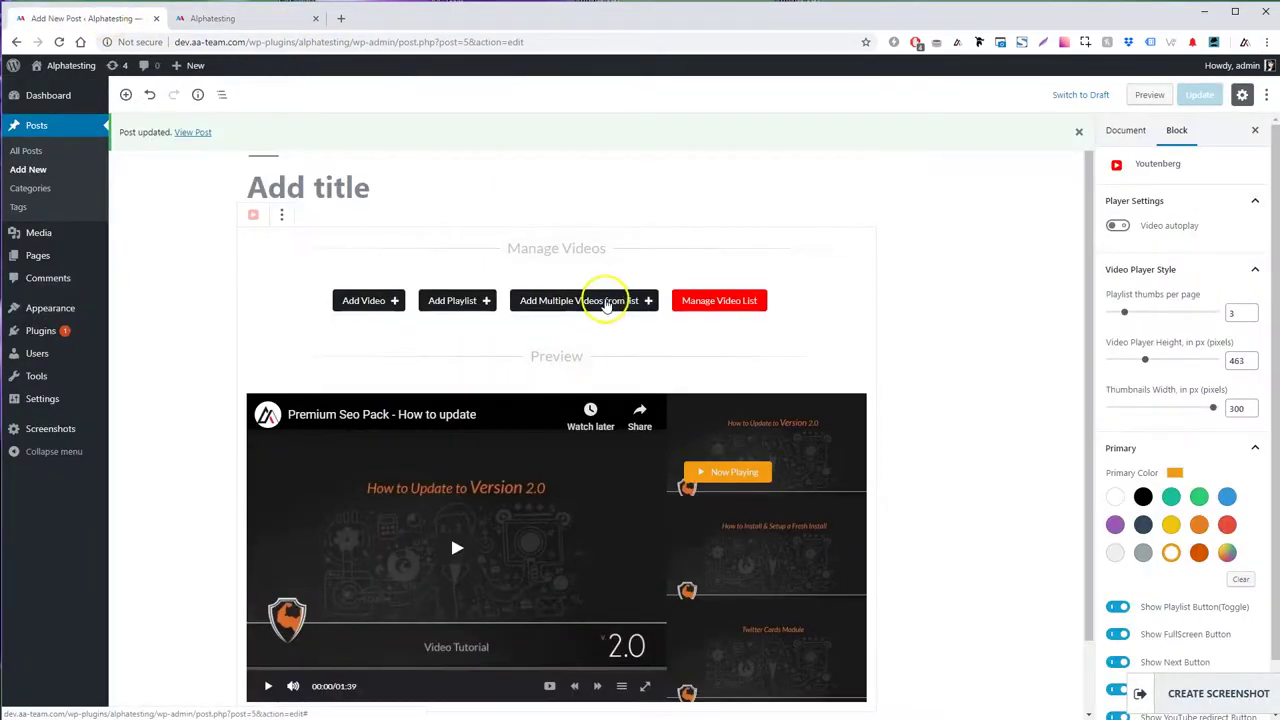
click(608, 300)
click(555, 520)
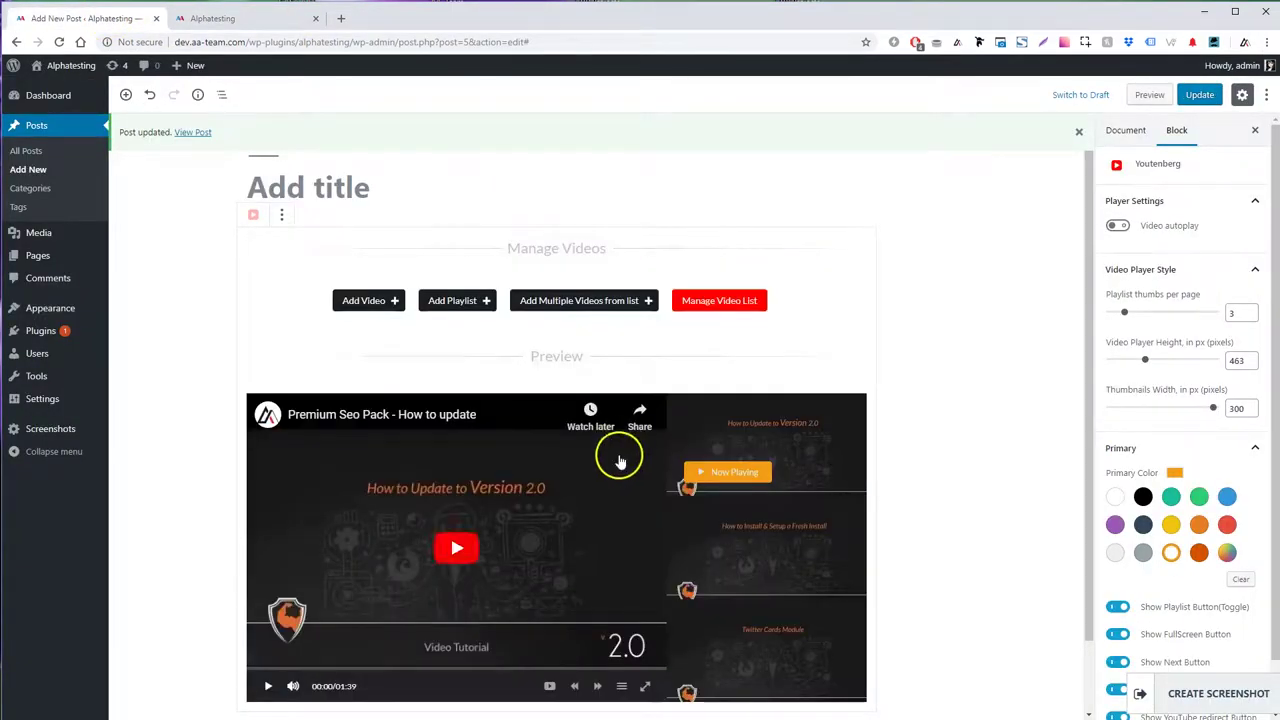
Reorder the block's video list, moving Diet & Nutrition Health Center, WZone Direct Import Chrome Extension, WZone Dropshipping and Super Azon towards the start.
click(714, 297)
scroll(609, 531, down, 3)
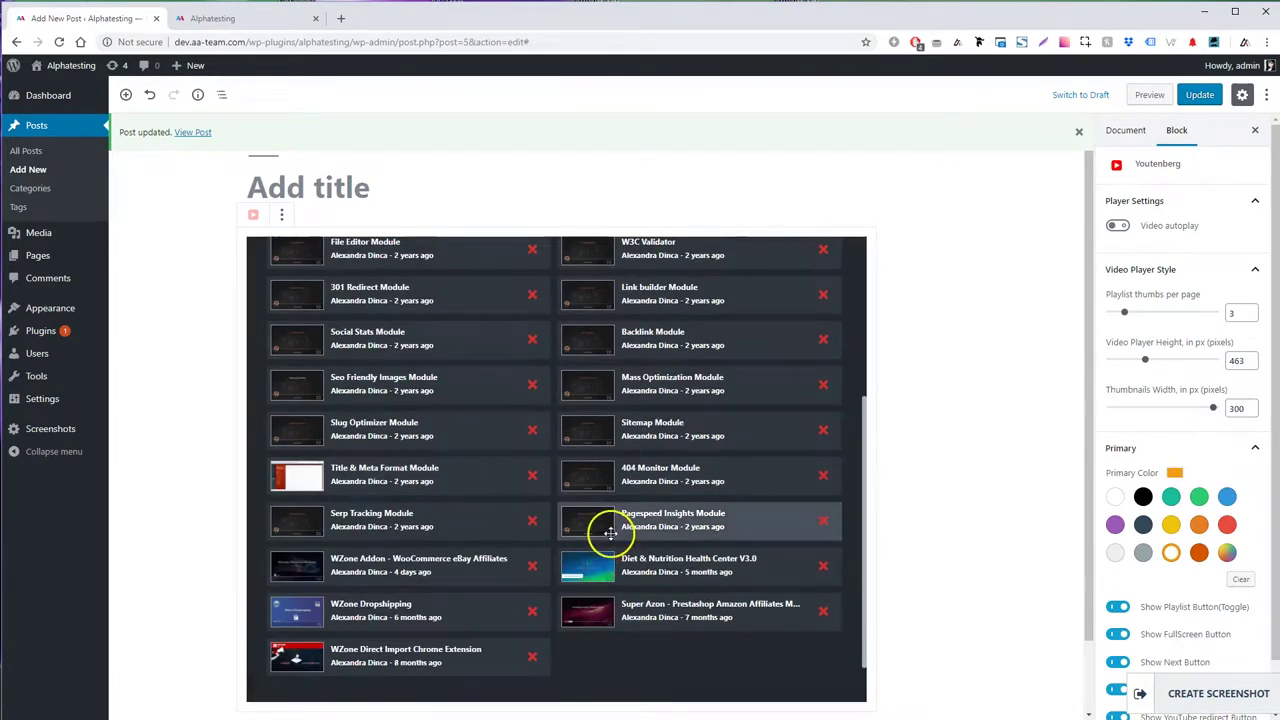
mouse_move(591, 563)
mouse_down()
mouse_move(440, 437)
mouse_move(450, 366)
mouse_move(425, 333)
mouse_up()
scroll(534, 486, down, 5)
drag(425, 620, 640, 337)
scroll(615, 587, down, 5)
drag(615, 587, 640, 170)
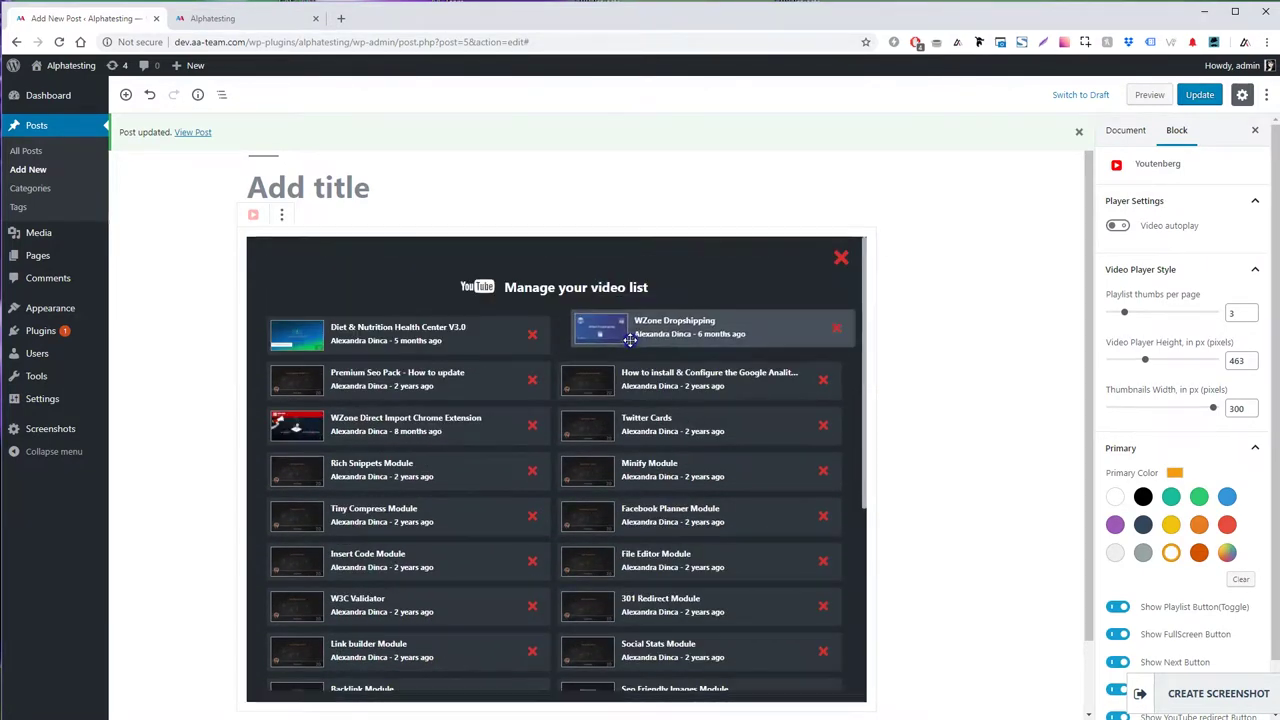
scroll(586, 546, down, 5)
drag(398, 620, 560, 420)
Remove unwanted videos such as Premium Seo Pack - How to update from the video list, save it and update the post.
click(532, 424)
click(686, 347)
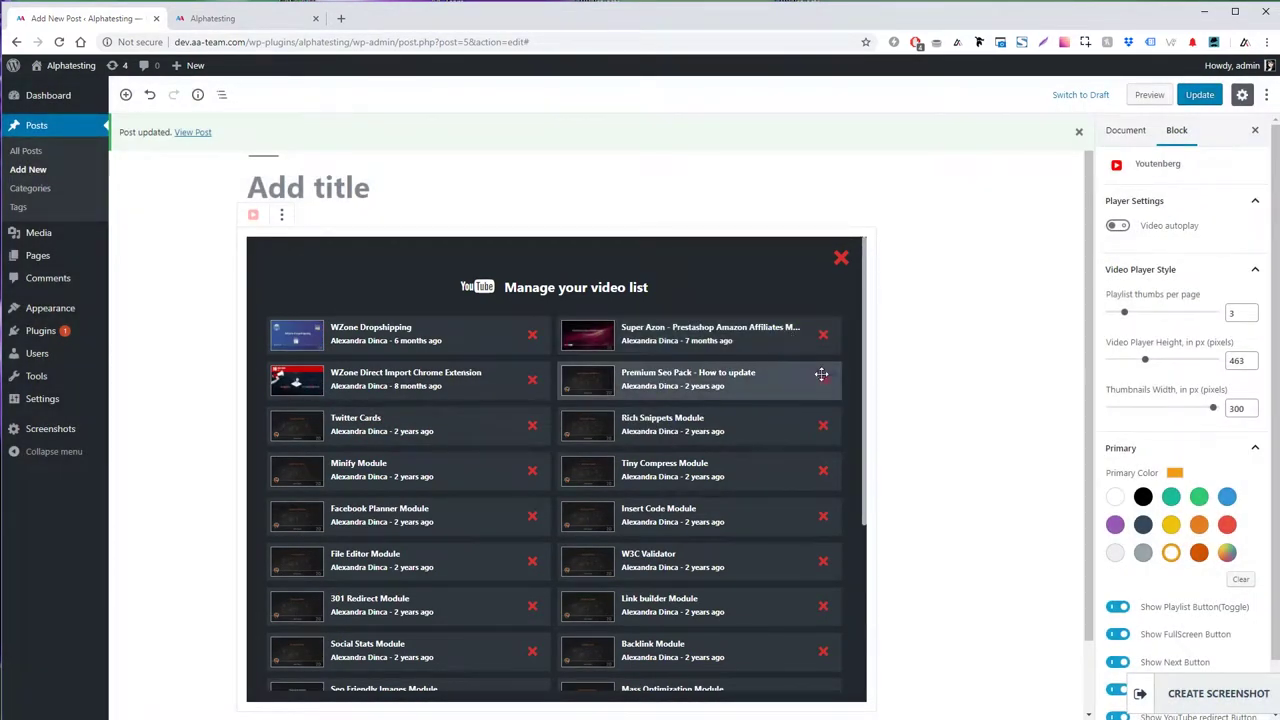
click(823, 379)
click(674, 421)
scroll(600, 560, down, 5)
click(545, 703)
click(1137, 187)
Check the reordered playlist from start to end on the published post.
click(240, 18)
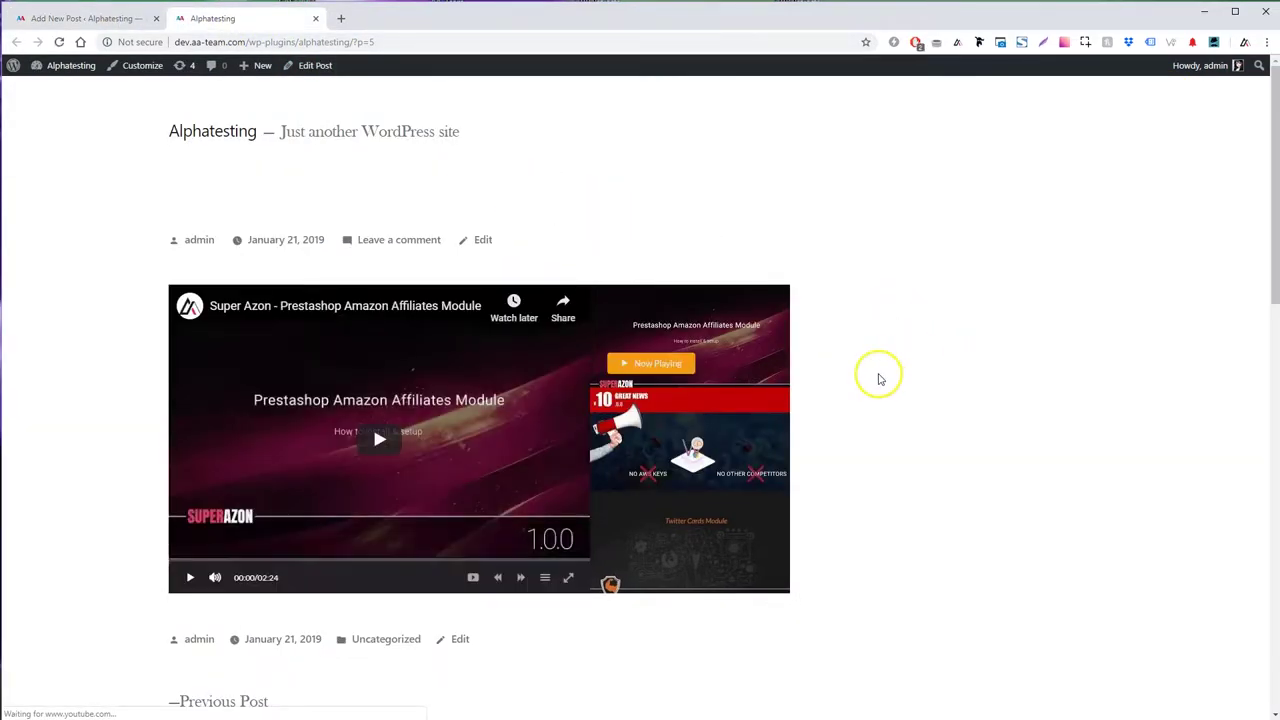
scroll(754, 514, down, 6)
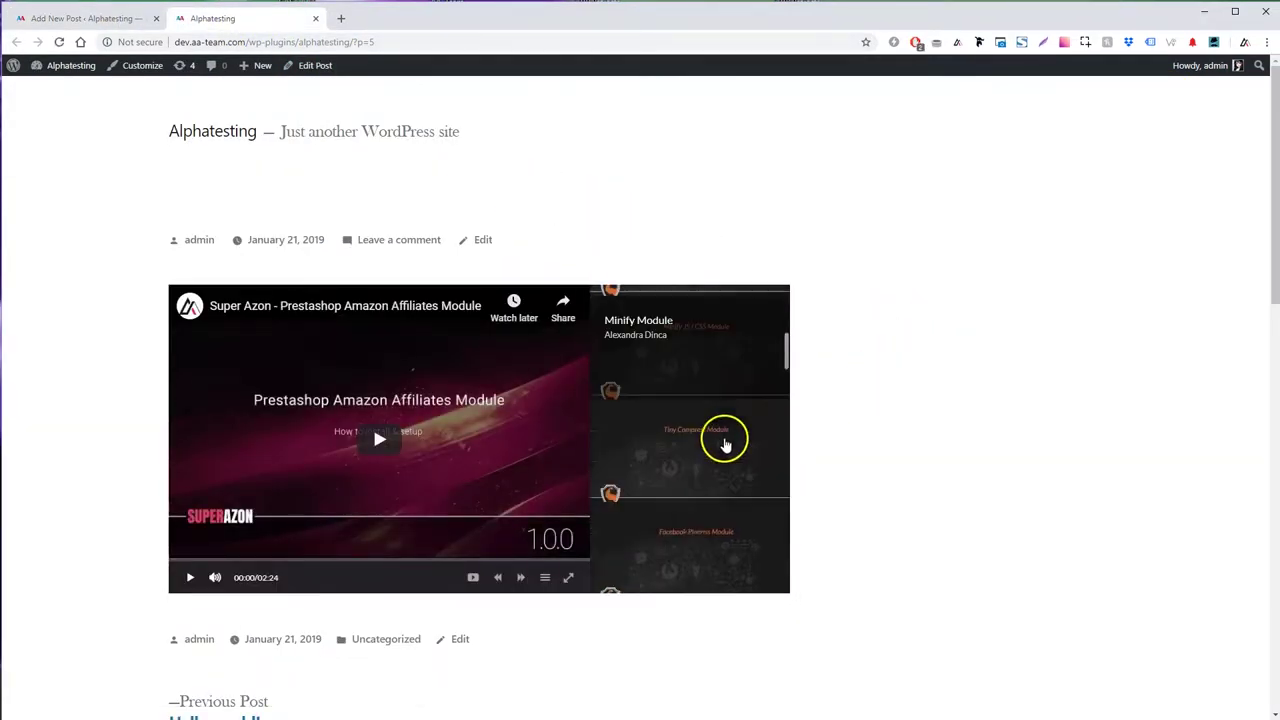
scroll(727, 452, down, 8)
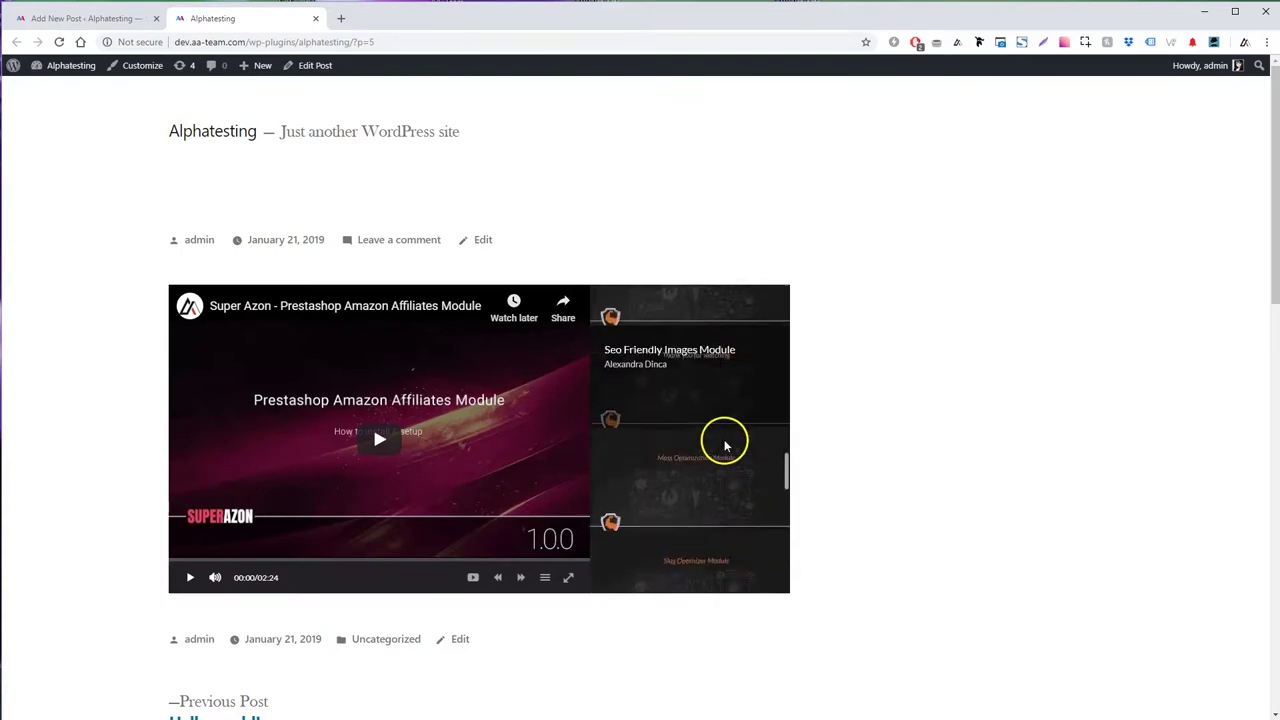
scroll(725, 447, down, 6)
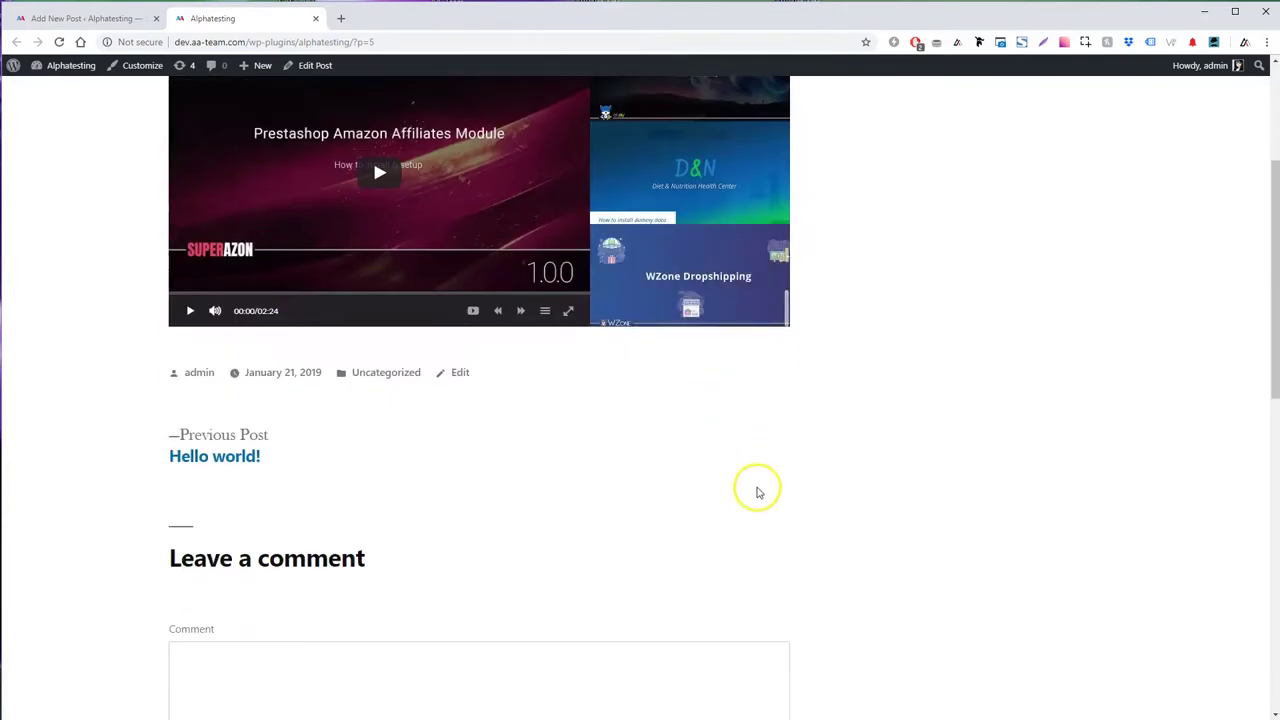
scroll(757, 491, up, 3)
Change the playlist player's primary color to blue and hide its playlist, fullscreen and next buttons.
click(88, 18)
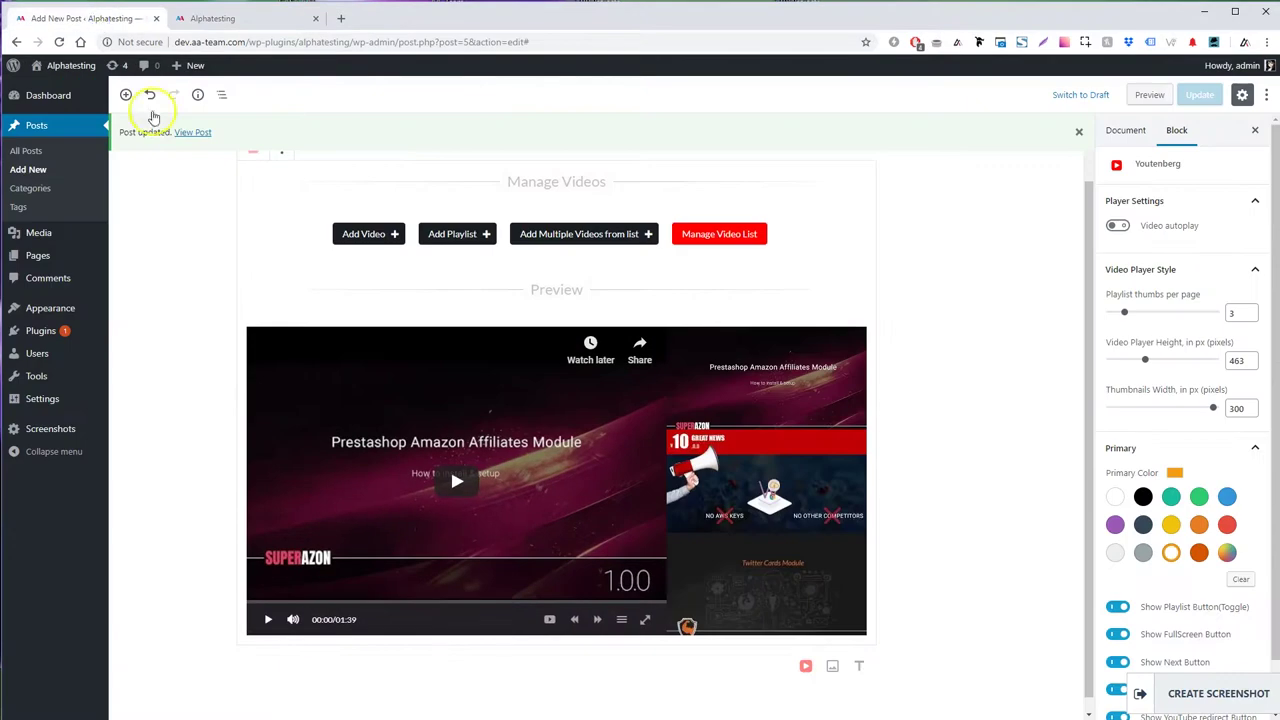
scroll(1210, 528, down, 1)
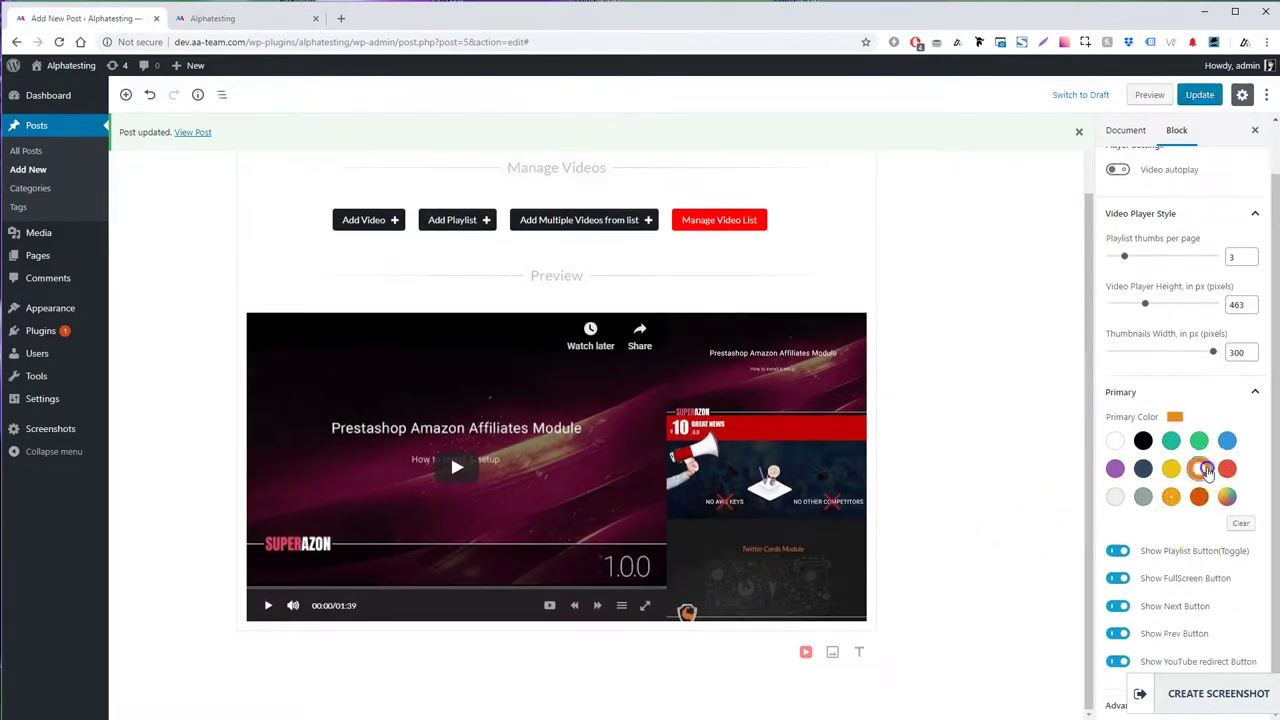
click(1117, 551)
click(1117, 578)
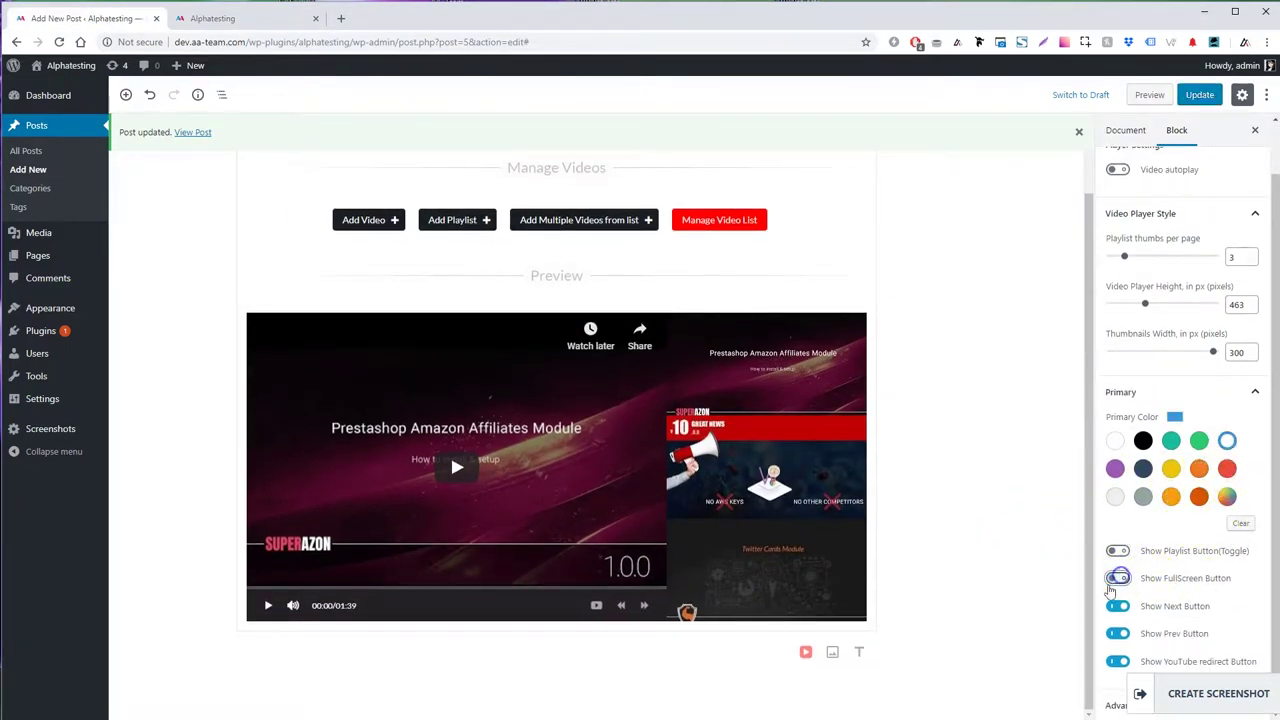
click(1117, 606)
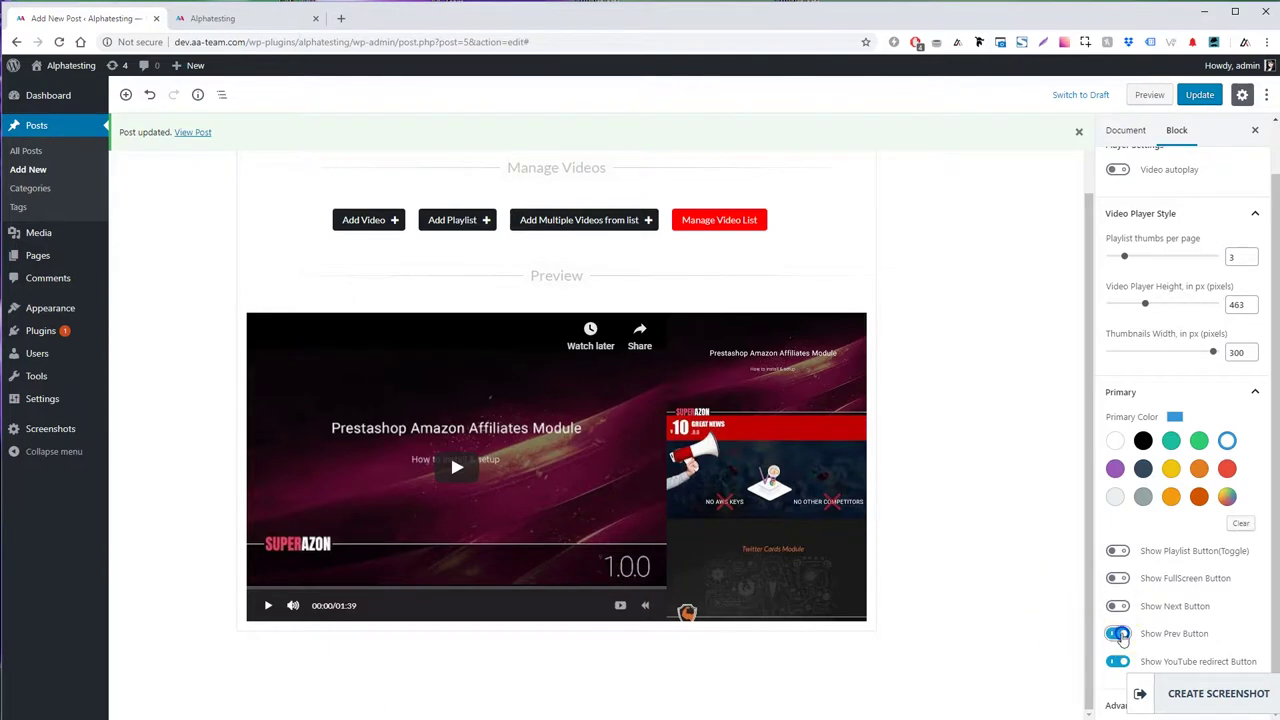
Show the player's next, fullscreen and playlist buttons again and update the post.
click(1117, 606)
click(1117, 578)
click(1117, 551)
click(1200, 94)
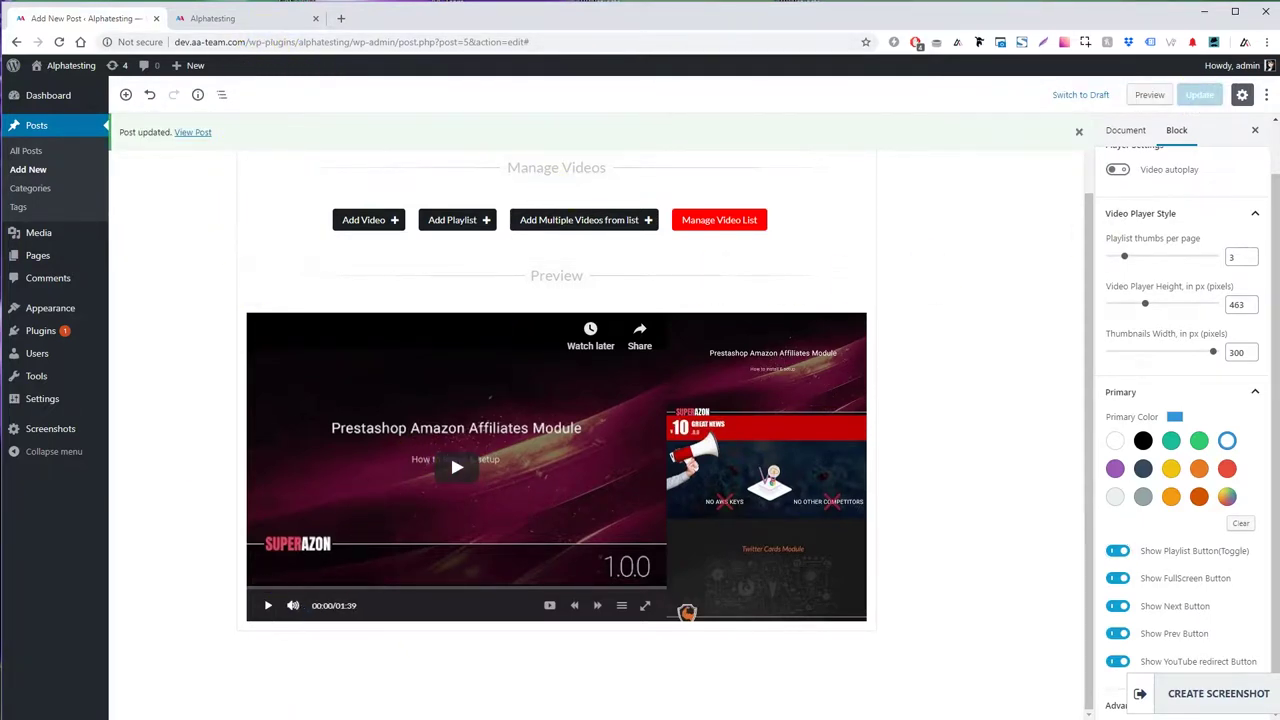
scroll(790, 450, down, 3)
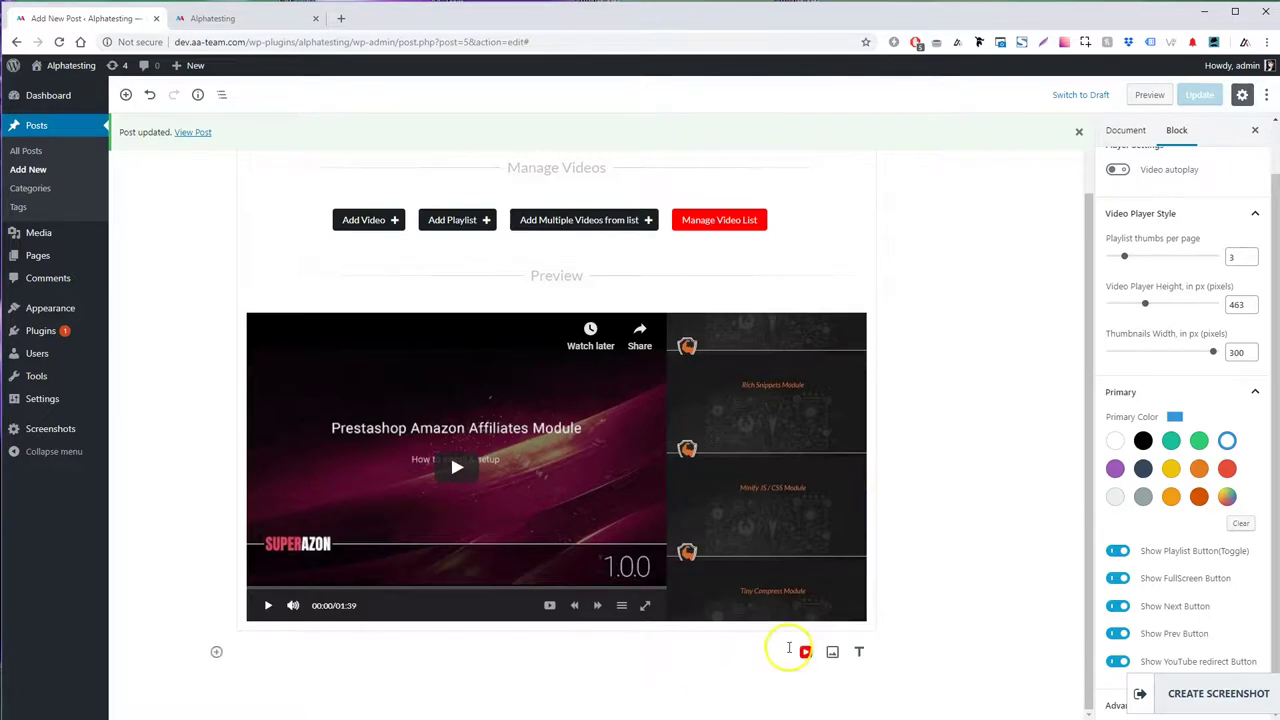
click(805, 651)
click(375, 547)
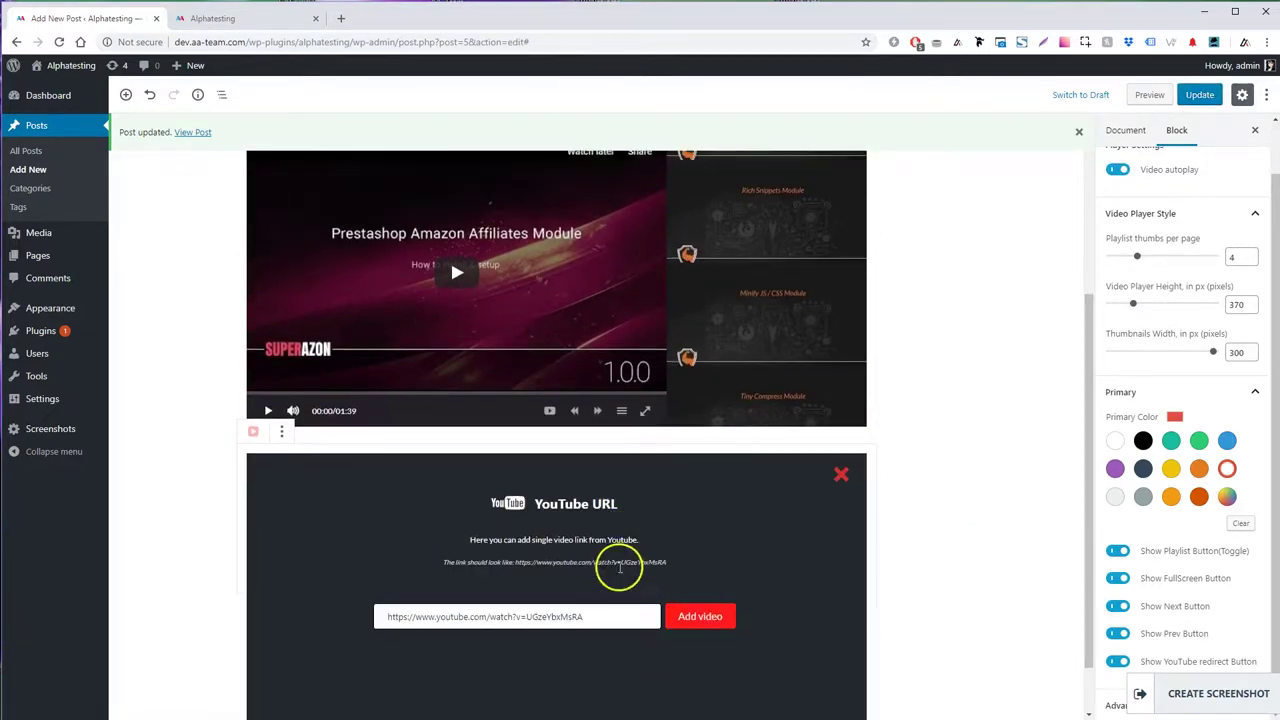
click(700, 616)
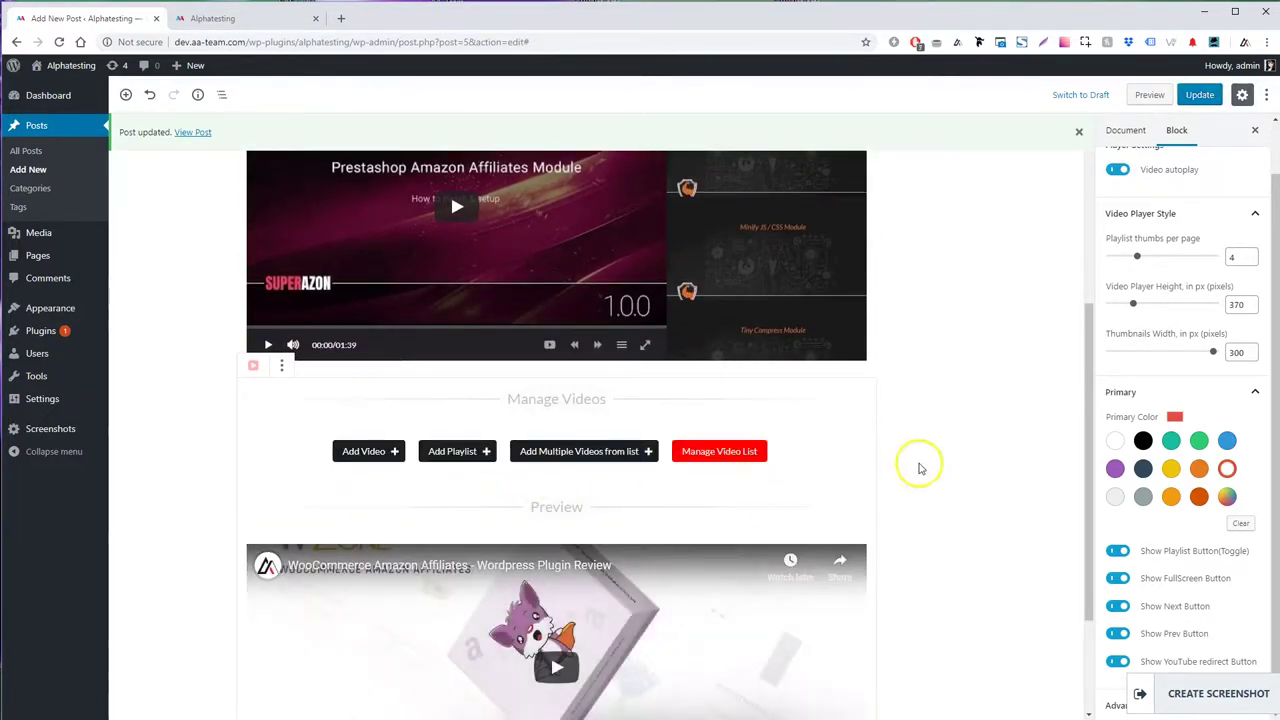
Give the second player a 711 px height and dark orange primary color, hide its playlist, next and prev buttons, and update the post.
scroll(730, 567, down, 2)
drag(1133, 303, 1178, 308)
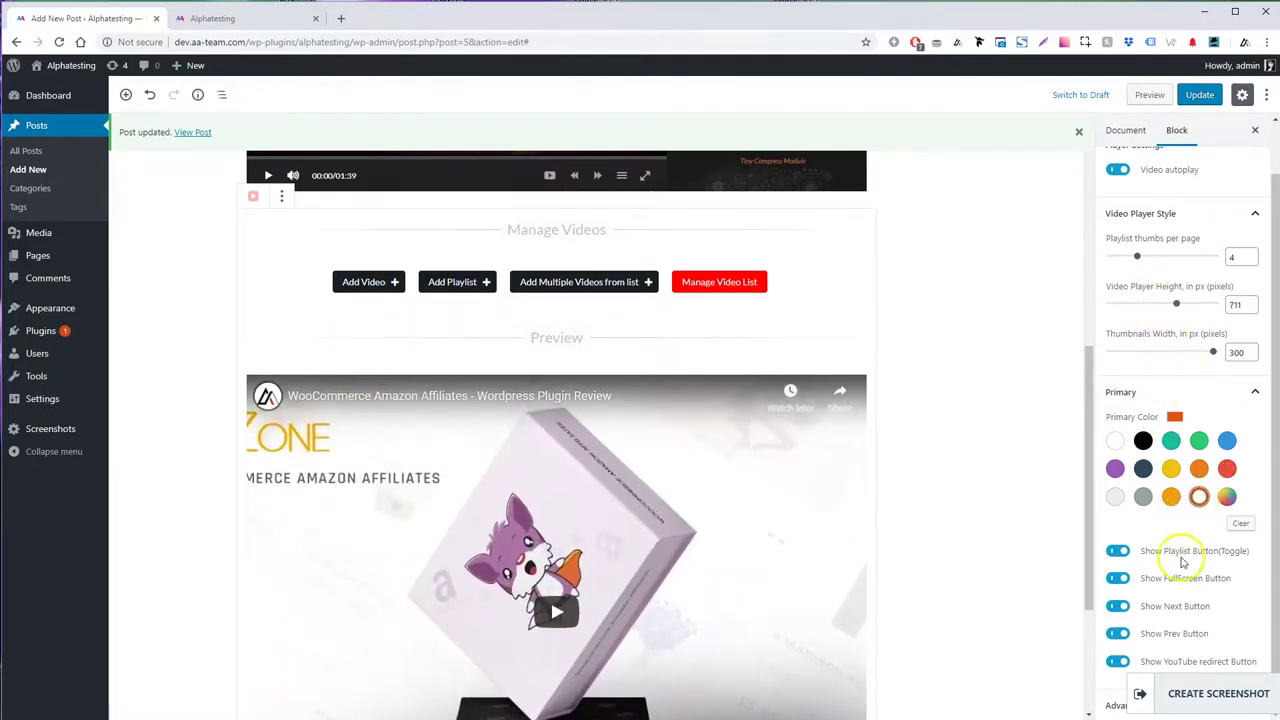
scroll(1049, 554, down, 3)
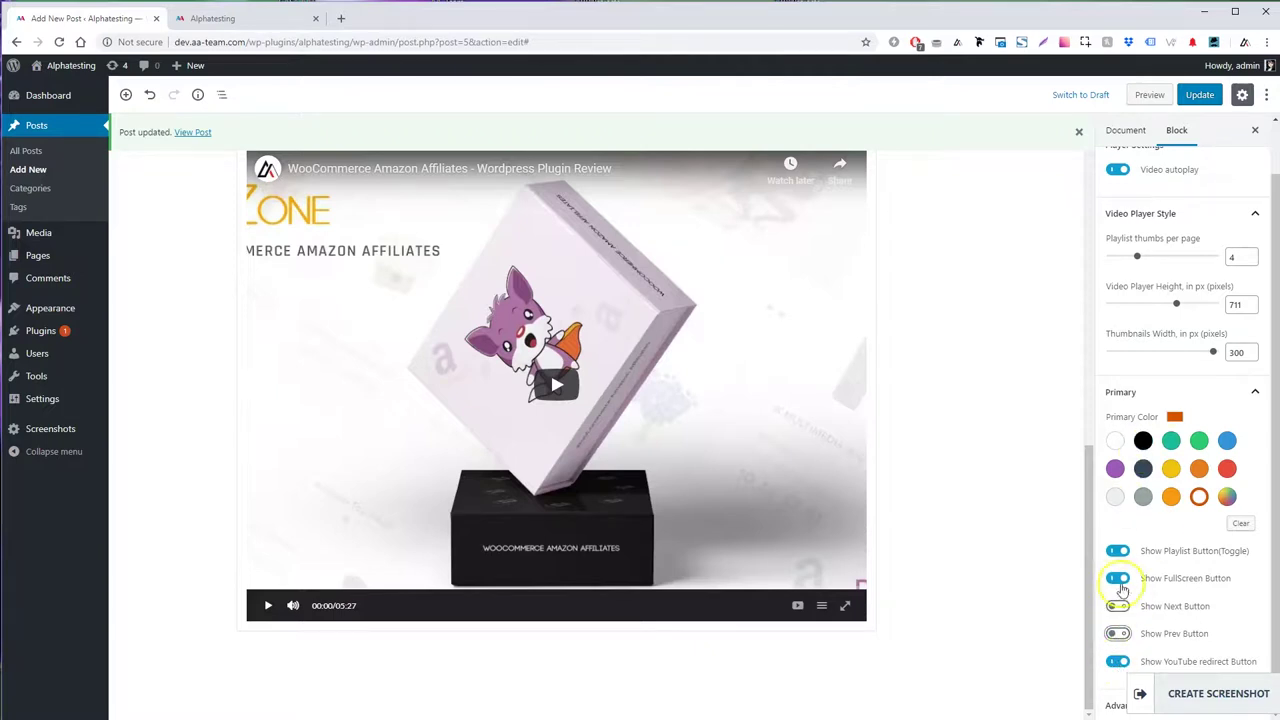
click(1200, 96)
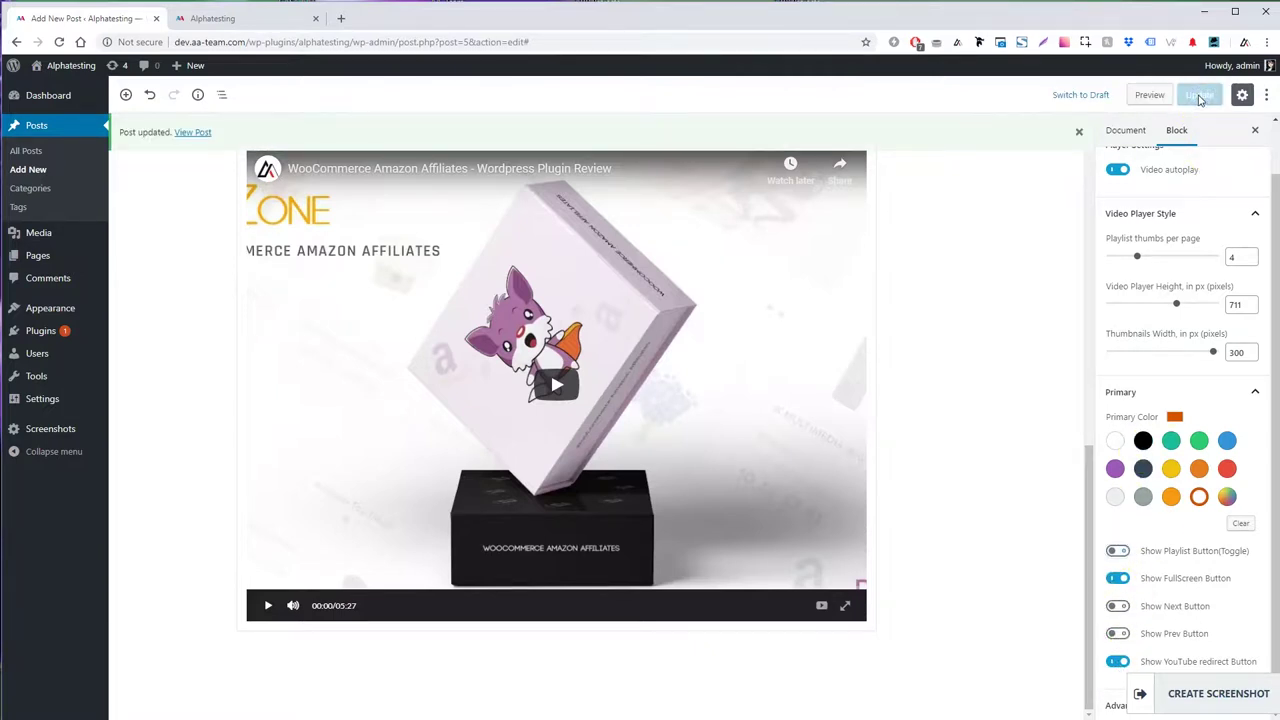
Open YouTube in a new browser tab and copy the address of the "Cale Dodds - Take You Back" mix.
key(ctrl+t)
text(you)
key(Return)
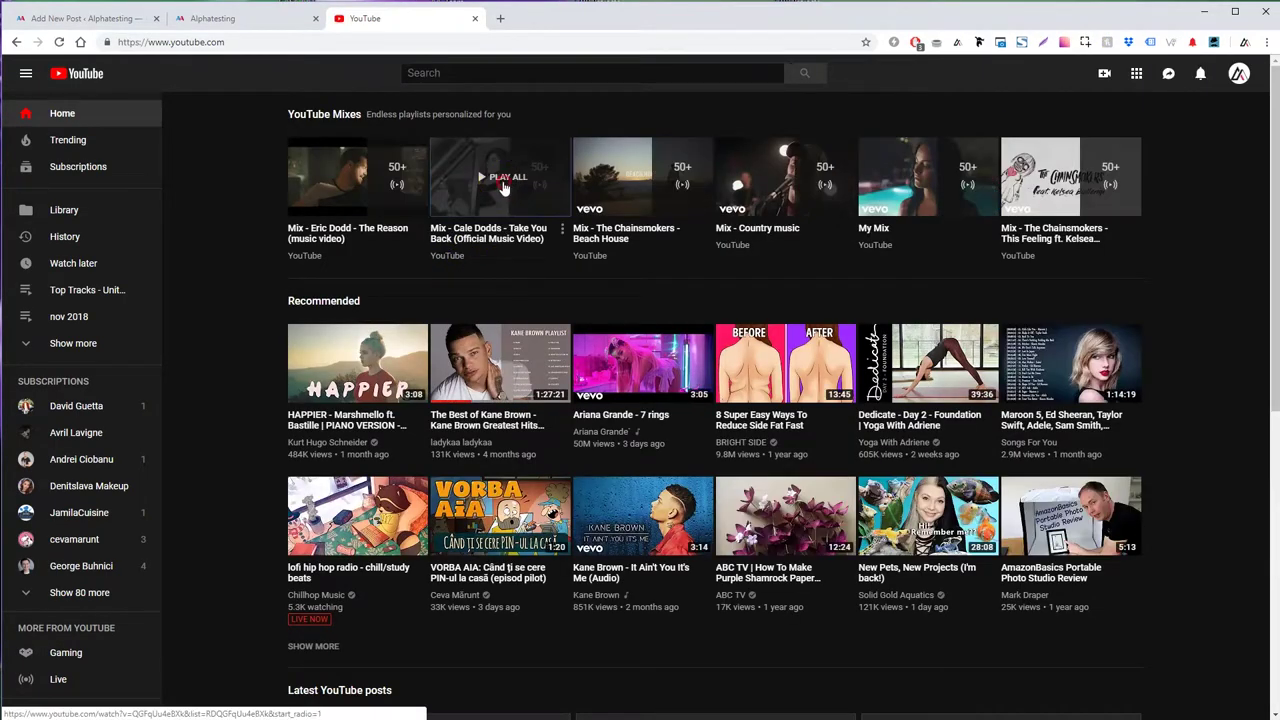
drag(500, 180, 486, 23)
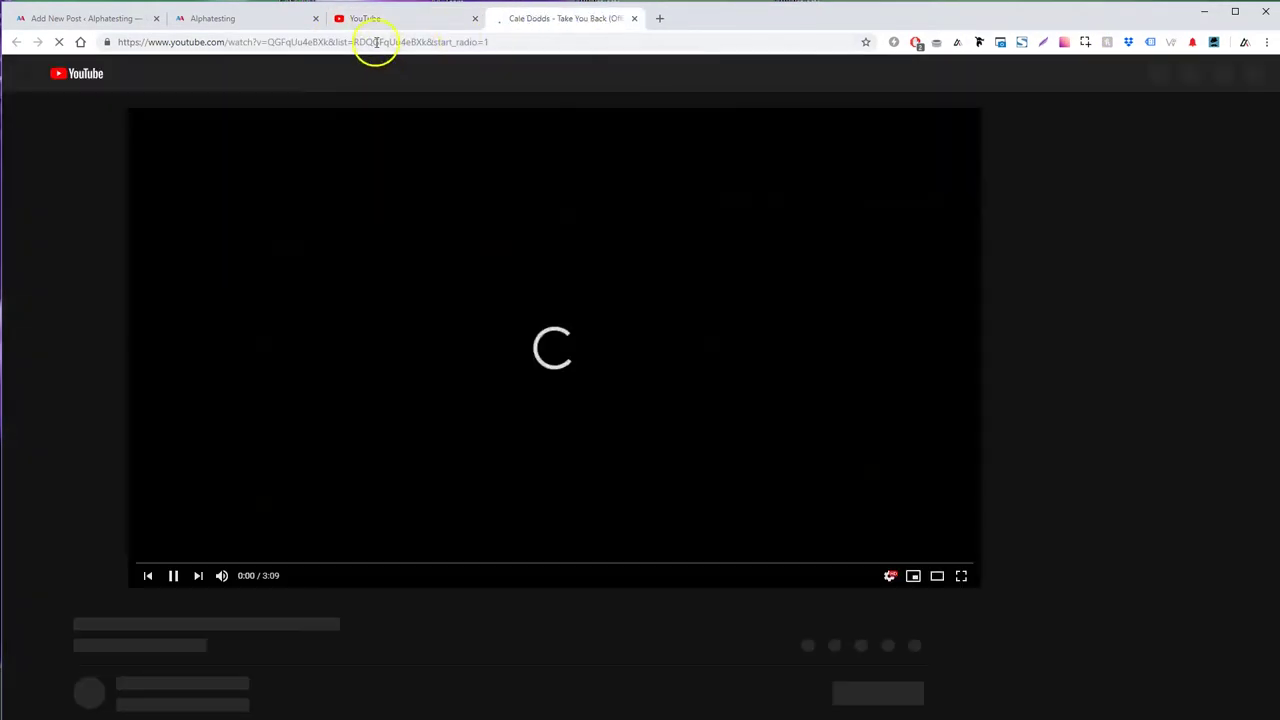
click(376, 42)
key(ctrl+w)
Return to the post editor and insert a Separator block with the dots style between the two video players.
click(203, 24)
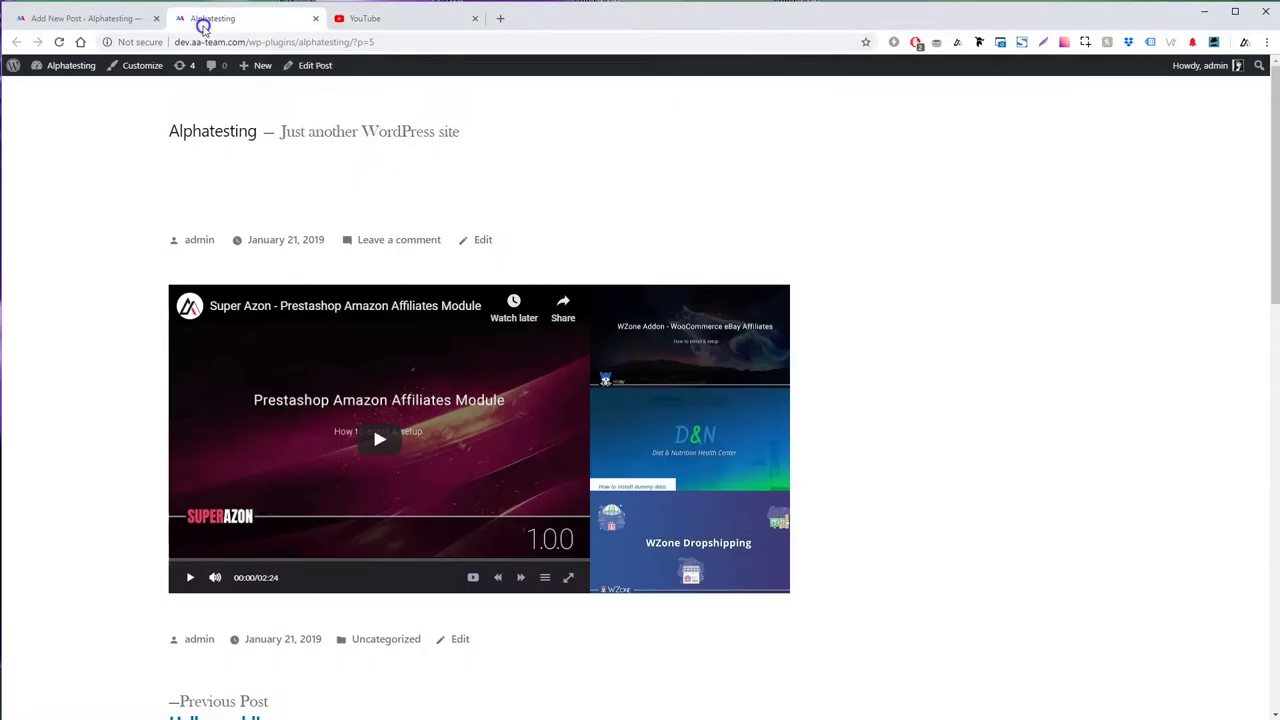
click(132, 24)
scroll(800, 300, up, 4)
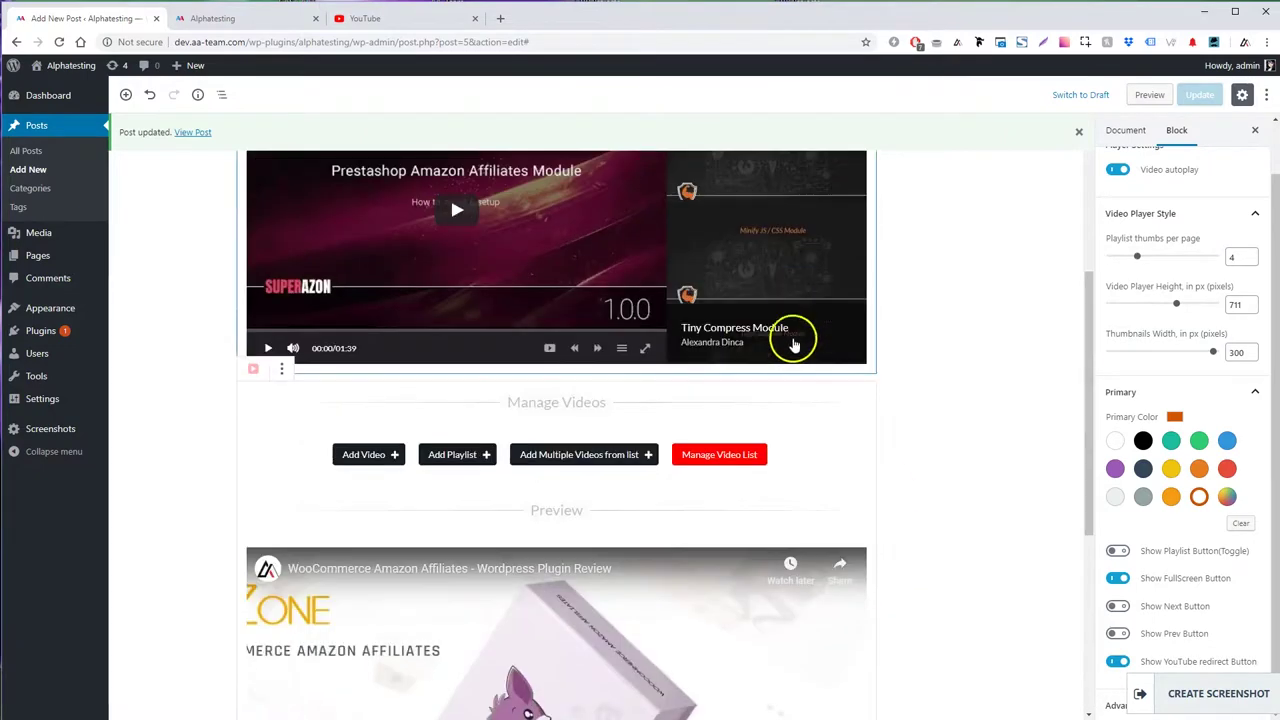
click(126, 94)
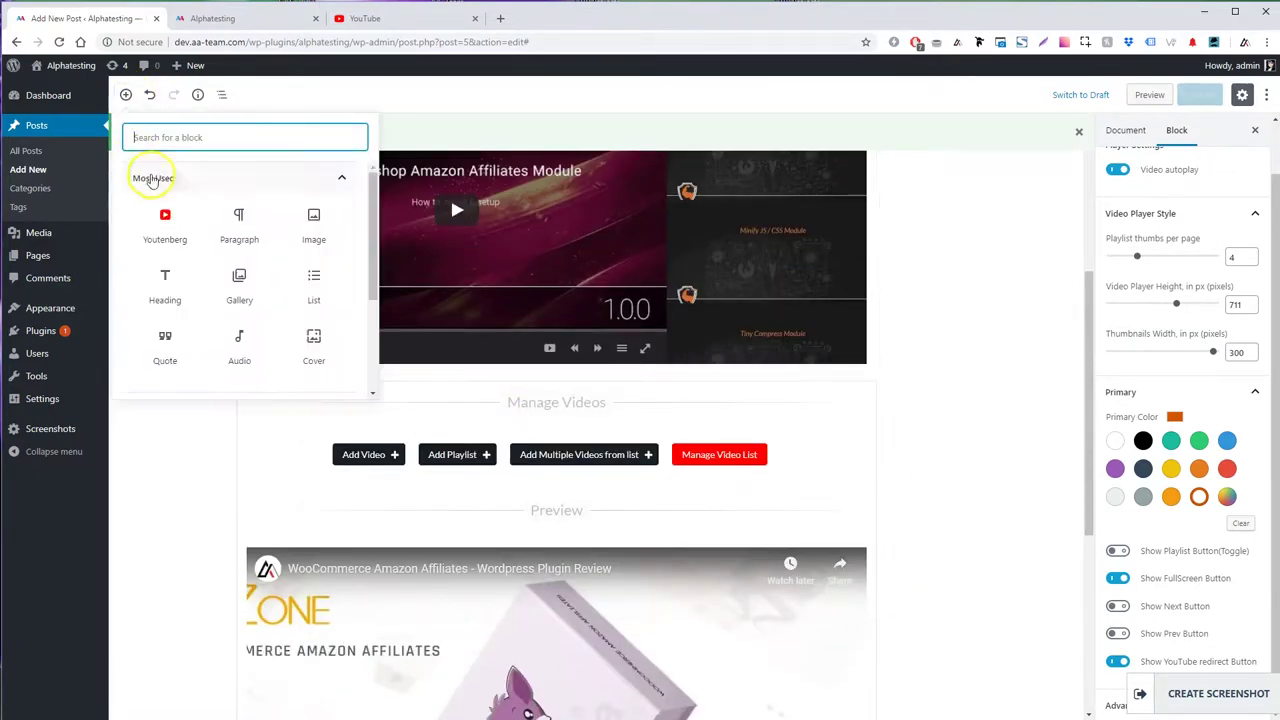
scroll(240, 325, down, 3)
click(215, 290)
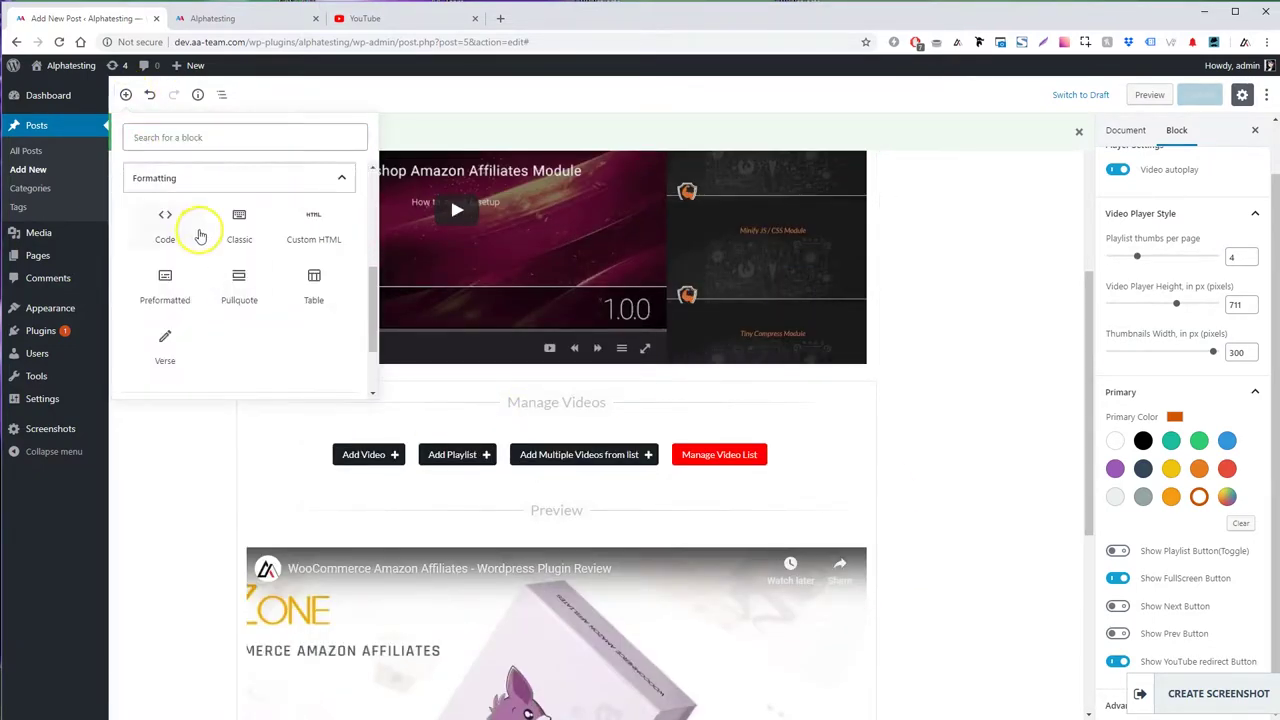
scroll(190, 290, up, 2)
click(180, 343)
scroll(250, 320, down, 3)
scroll(215, 360, down, 1)
click(229, 318)
click(331, 243)
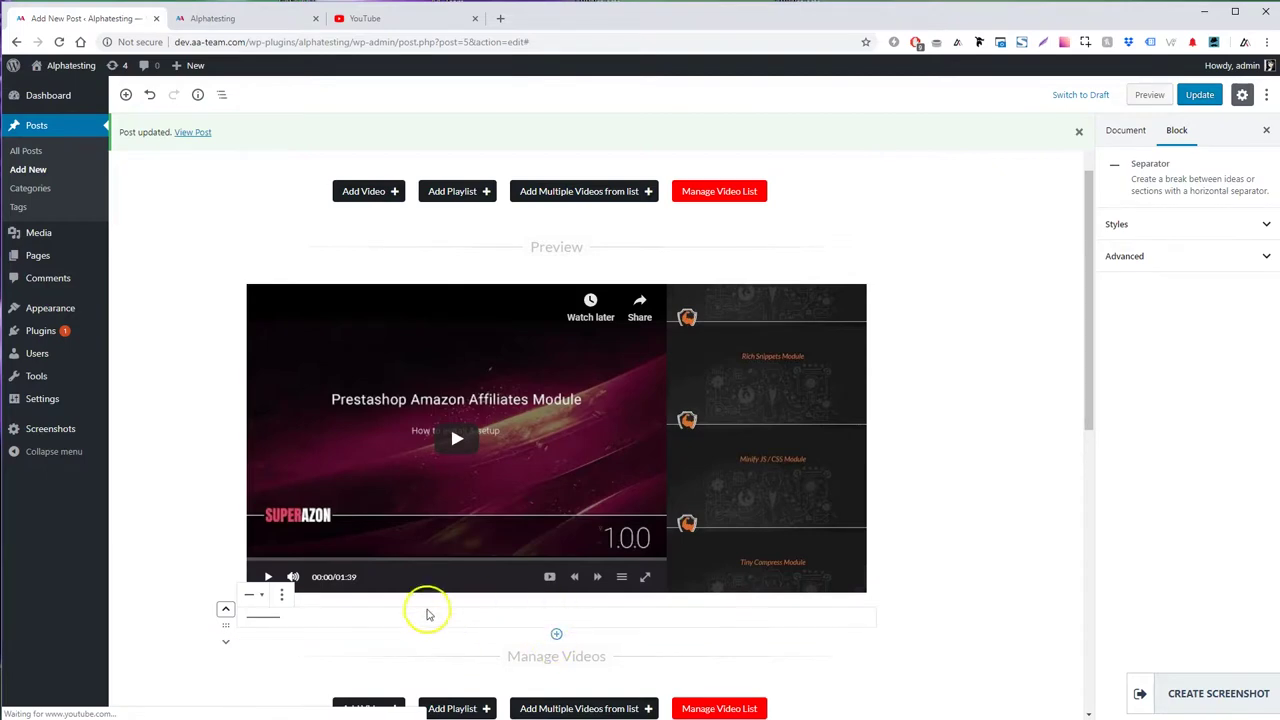
click(258, 597)
click(289, 605)
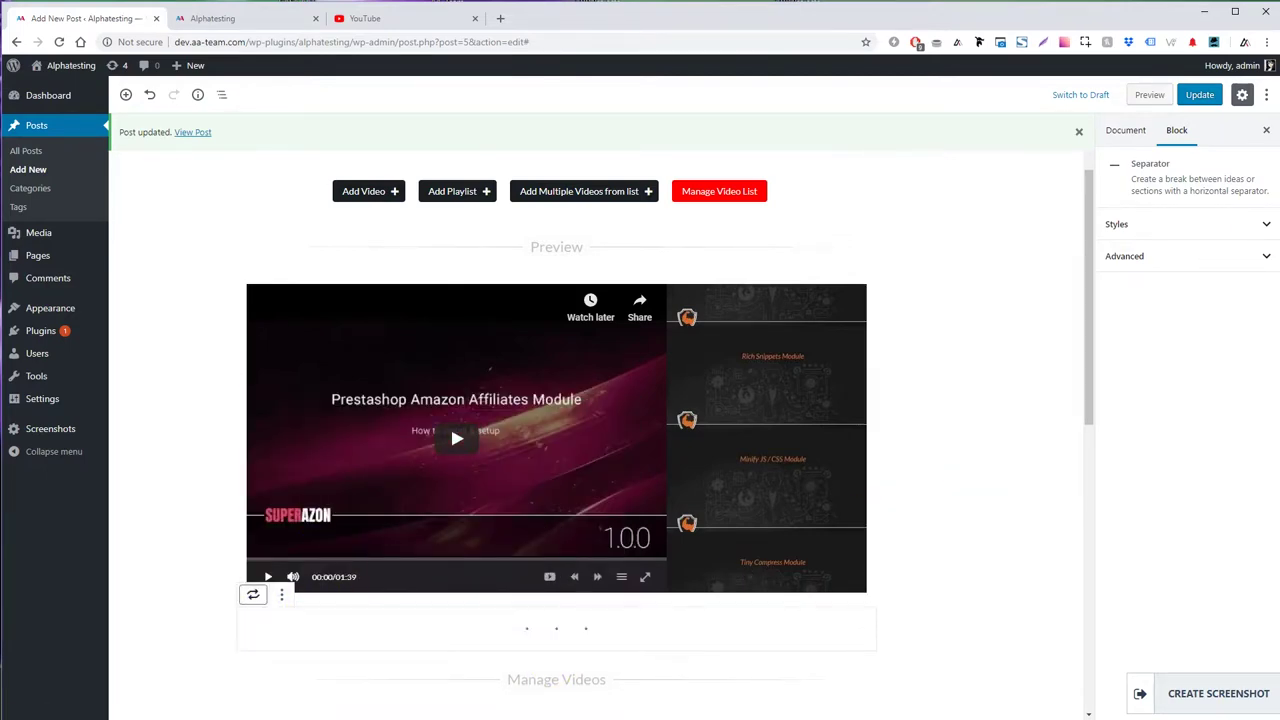
Add a second separator with the dots style below the WooCommerce Amazon Affiliates video player.
scroll(907, 530, down, 6)
scroll(806, 655, down, 1)
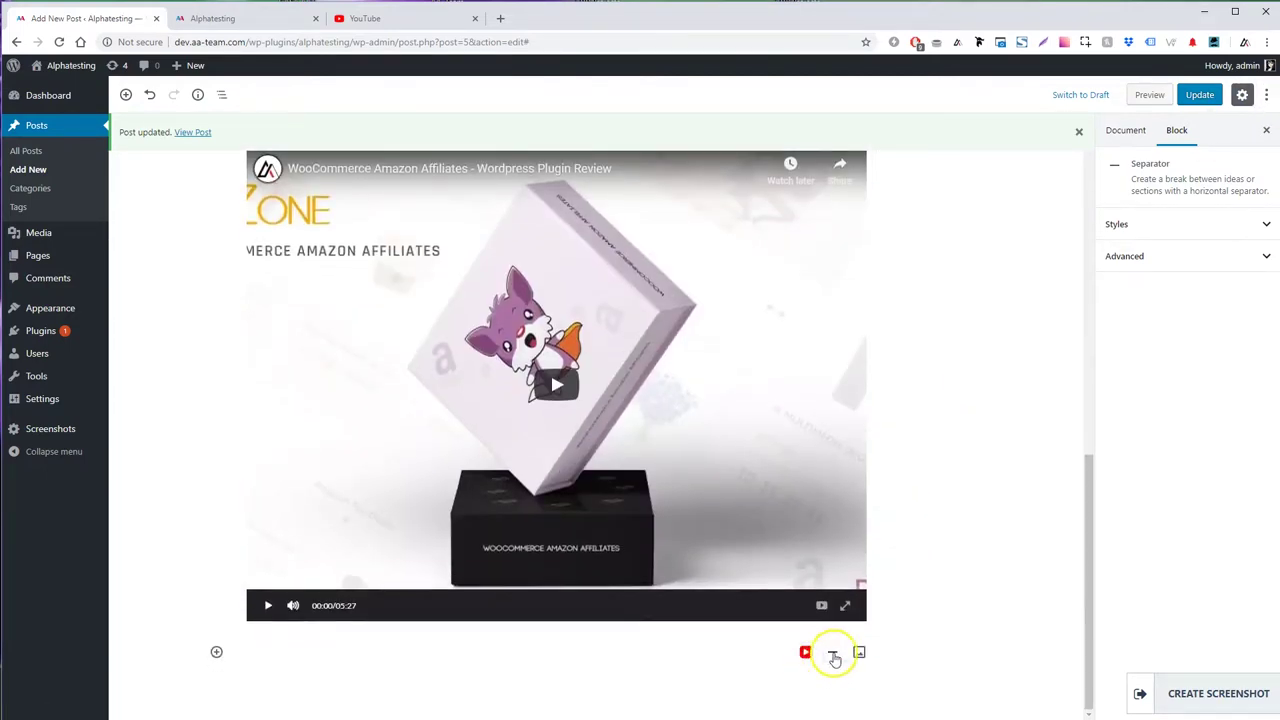
click(834, 656)
click(259, 625)
click(300, 557)
scroll(914, 577, down, 1)
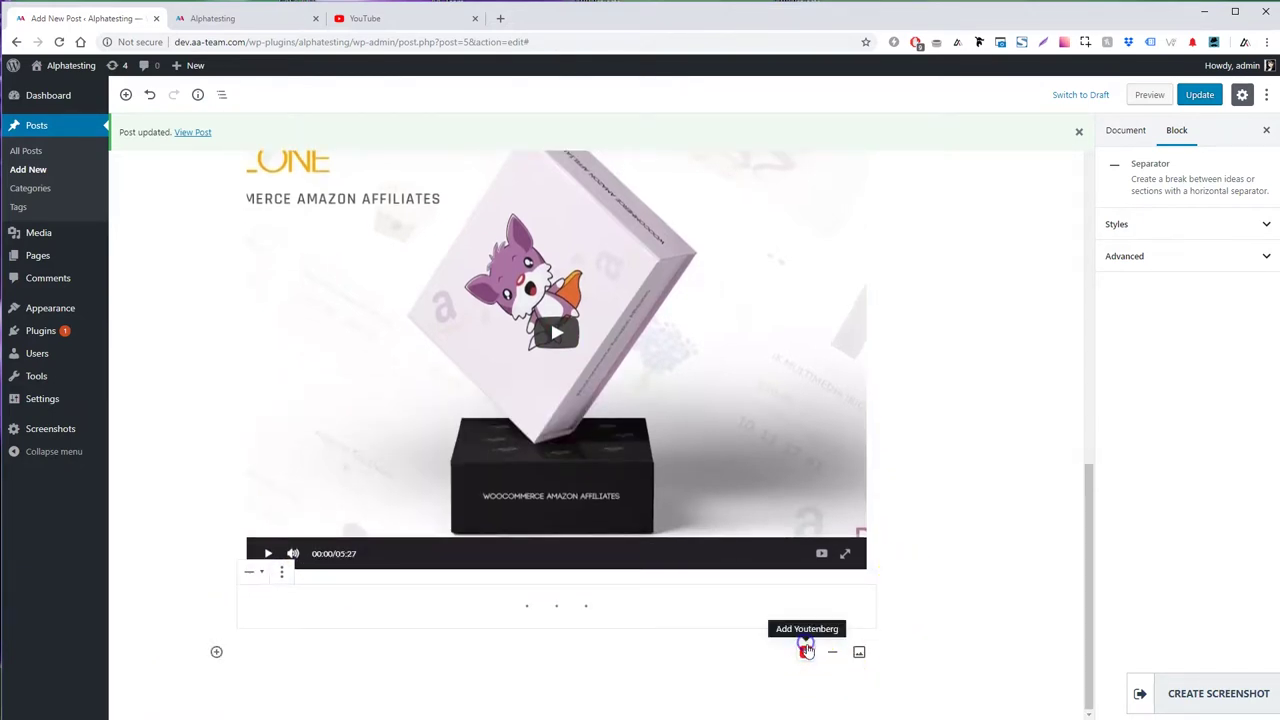
Insert a third Youtenberg block below the separator and add the copied YouTube mix to it as a playlist.
click(805, 650)
click(457, 577)
scroll(566, 537, down, 3)
click(566, 537)
click(480, 580)
click(699, 550)
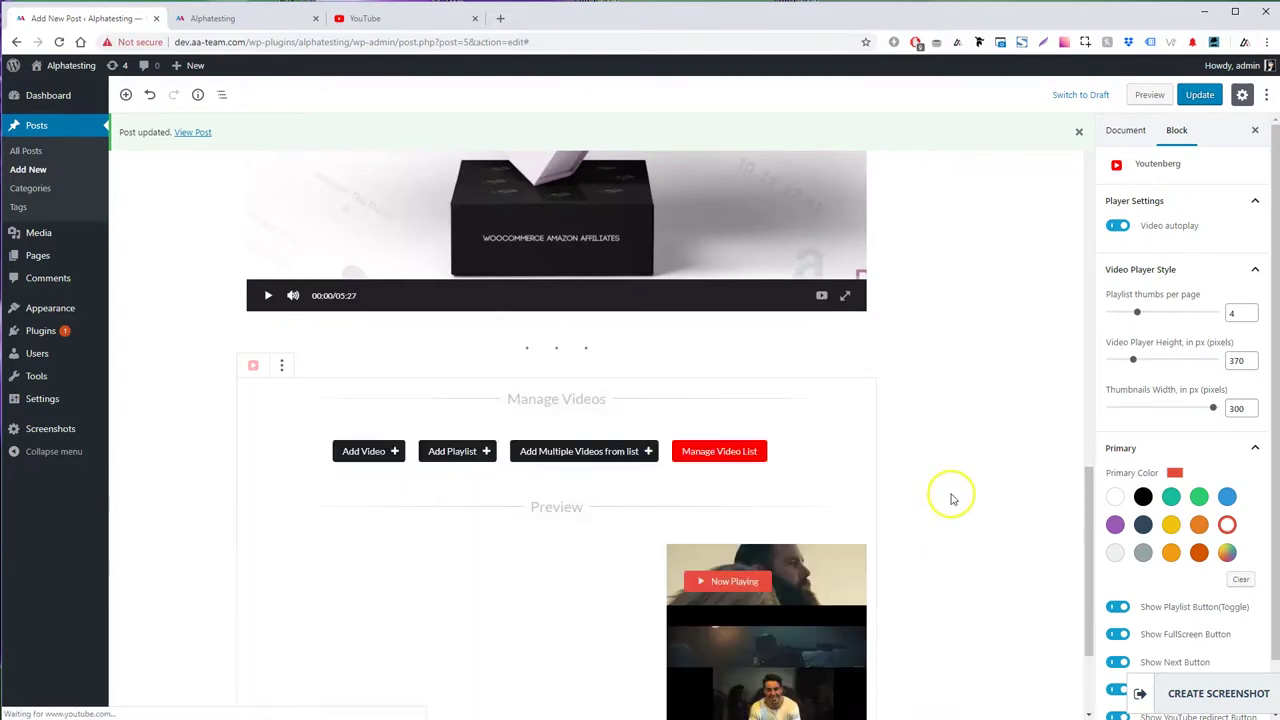
Set the third player's height to 568 px and its playlist thumbs per page to 3.
scroll(951, 498, down, 2)
click(1146, 362)
drag(1146, 363, 1158, 361)
drag(1138, 316, 1130, 317)
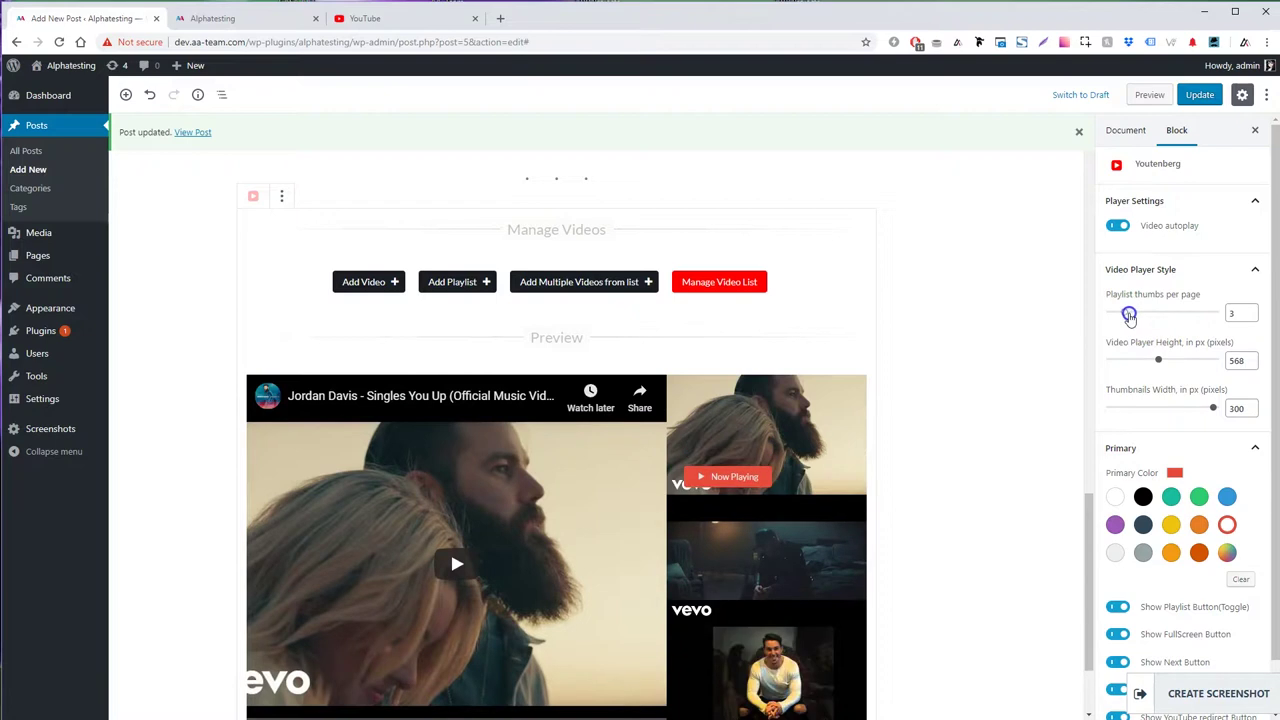
Set the third player's thumbnails width to 210 px and its primary color to teal.
scroll(1176, 428, down, 1)
click(1161, 352)
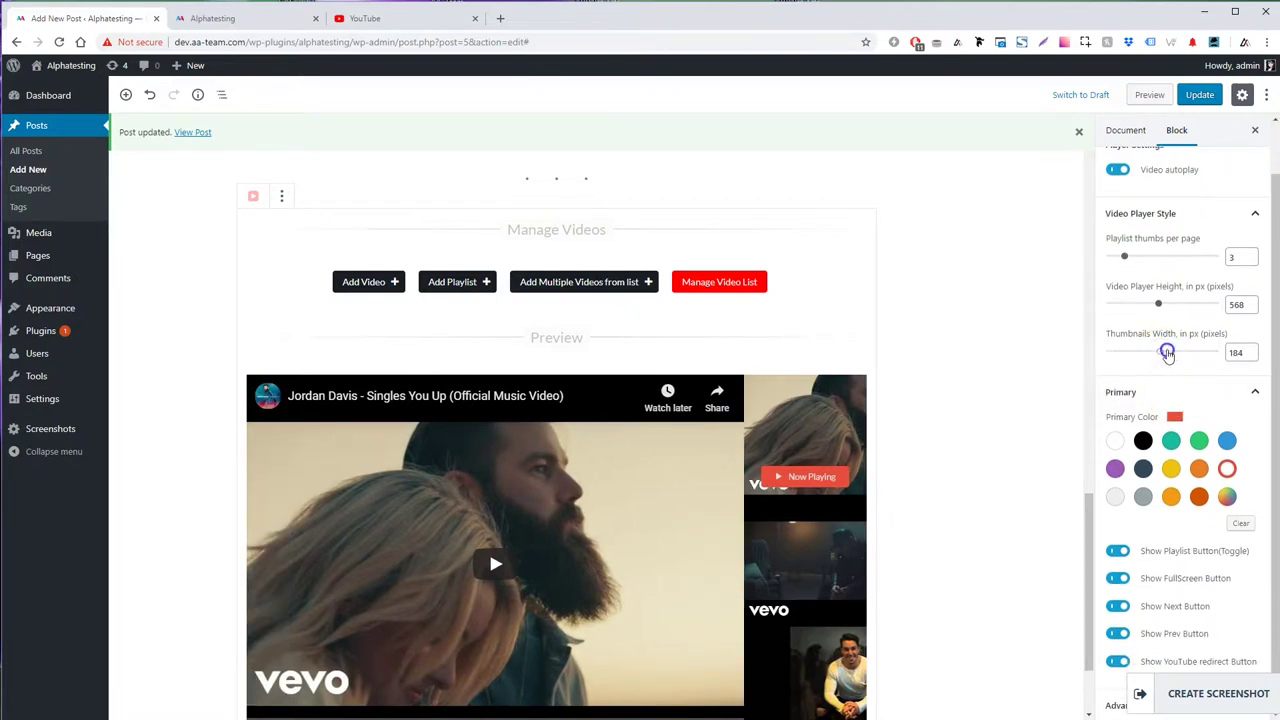
drag(1166, 355, 1171, 352)
scroll(994, 503, down, 1)
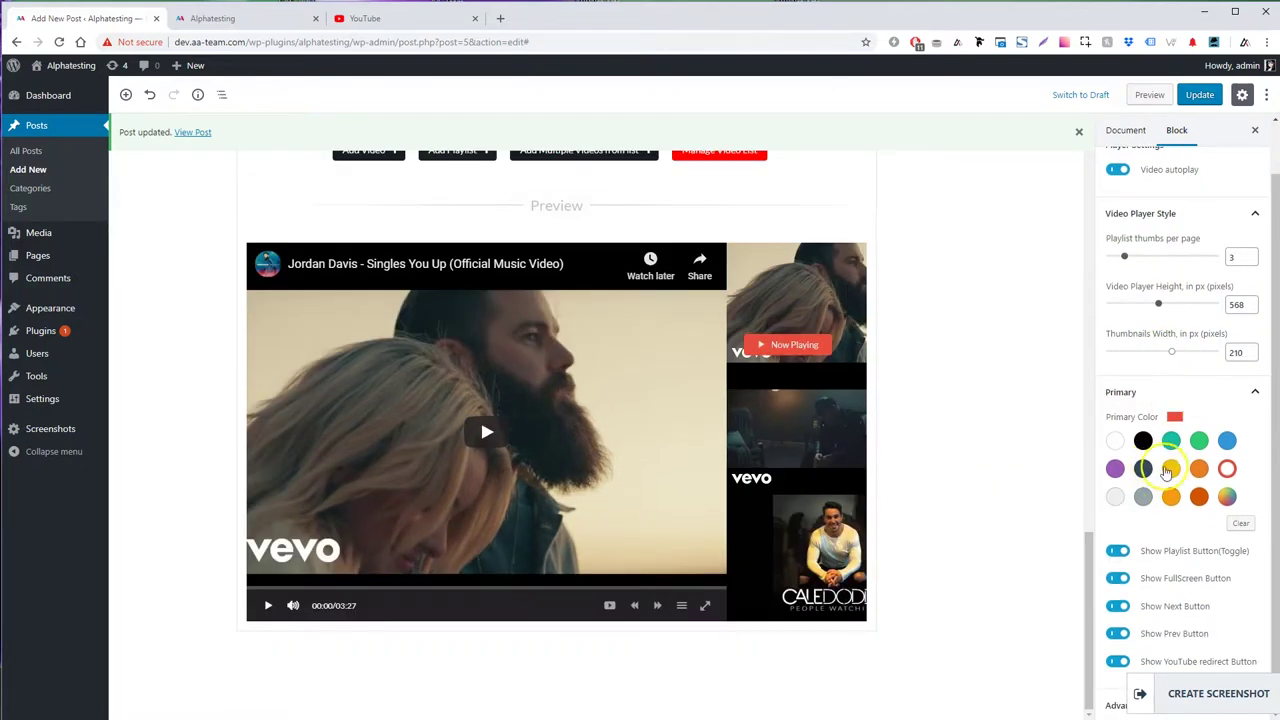
click(1170, 469)
click(1172, 441)
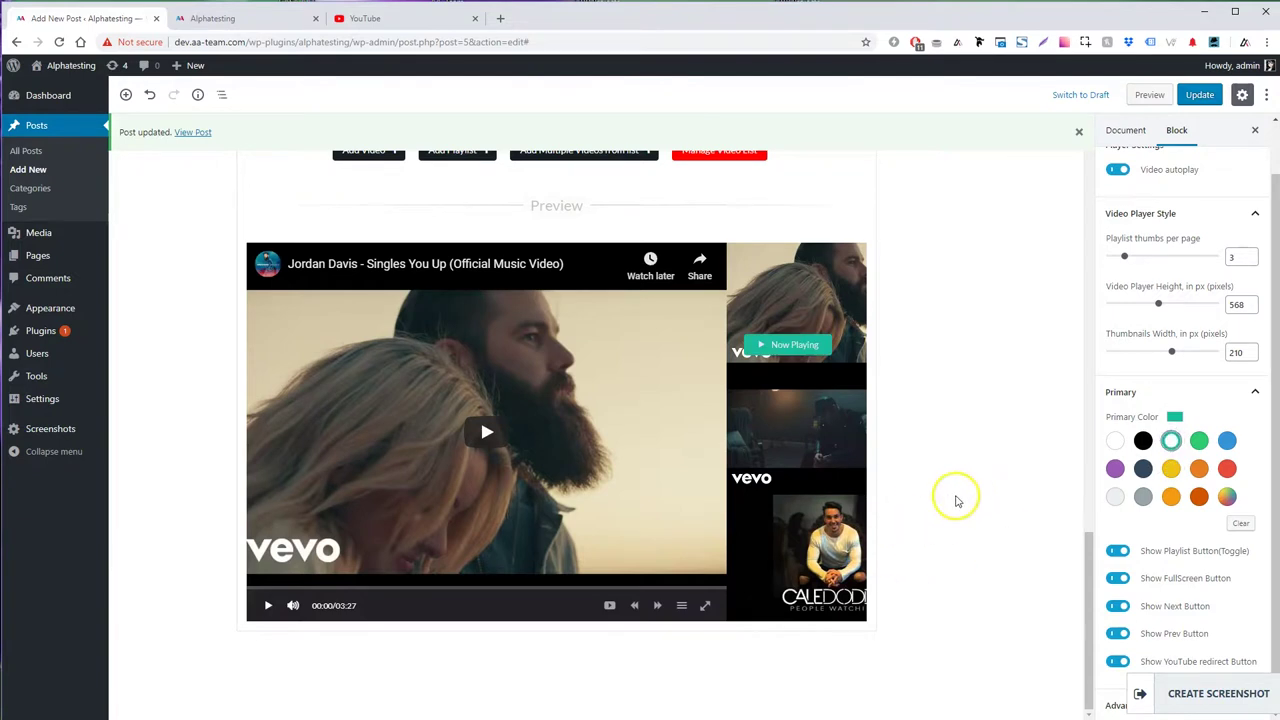
Add a separator with the dots style below the third video player.
click(830, 655)
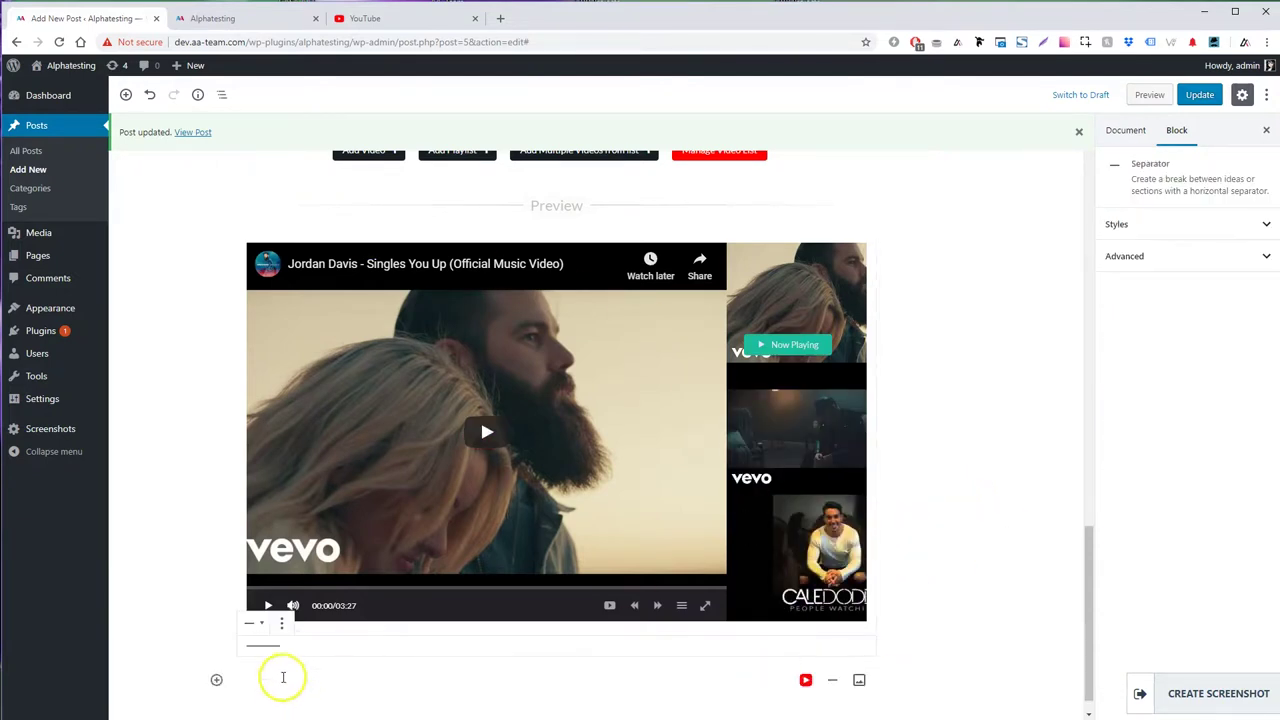
click(253, 623)
click(289, 549)
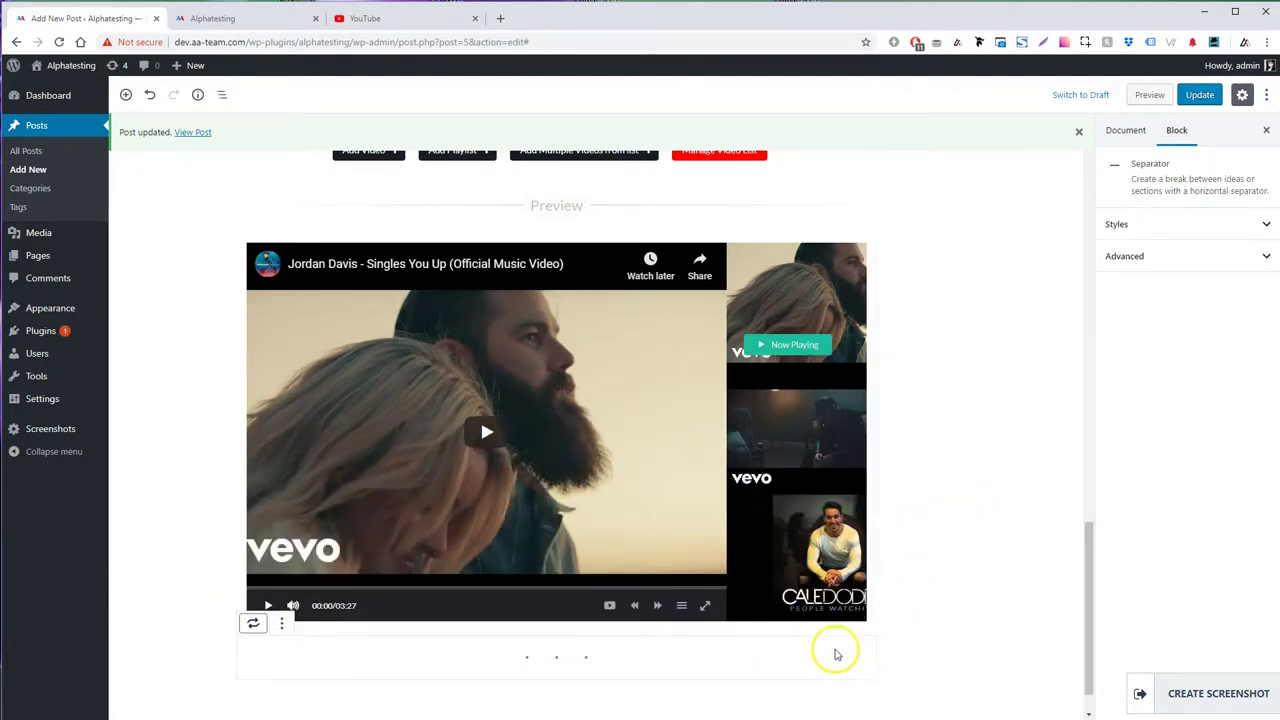
Insert a fourth Youtenberg block at the end of the post and add five videos from a list of YouTube URLs.
scroll(833, 655, down, 1)
click(807, 653)
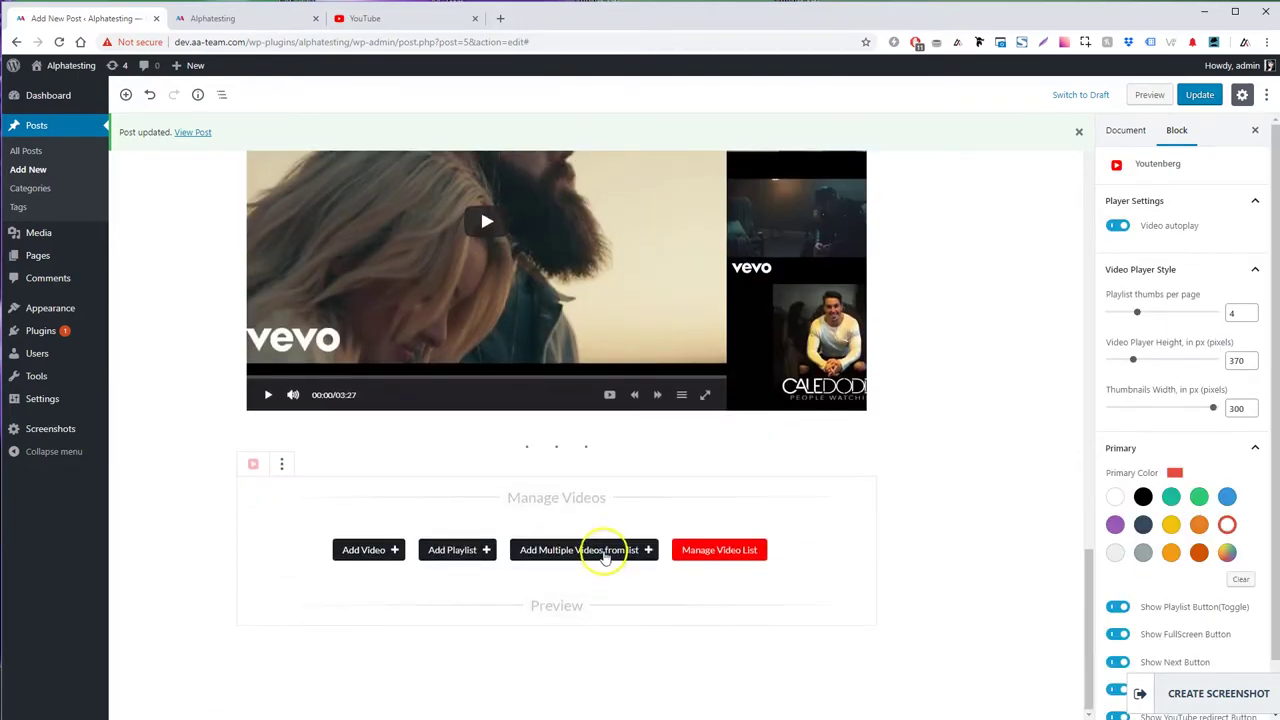
click(590, 573)
scroll(660, 630, down, 1)
click(556, 670)
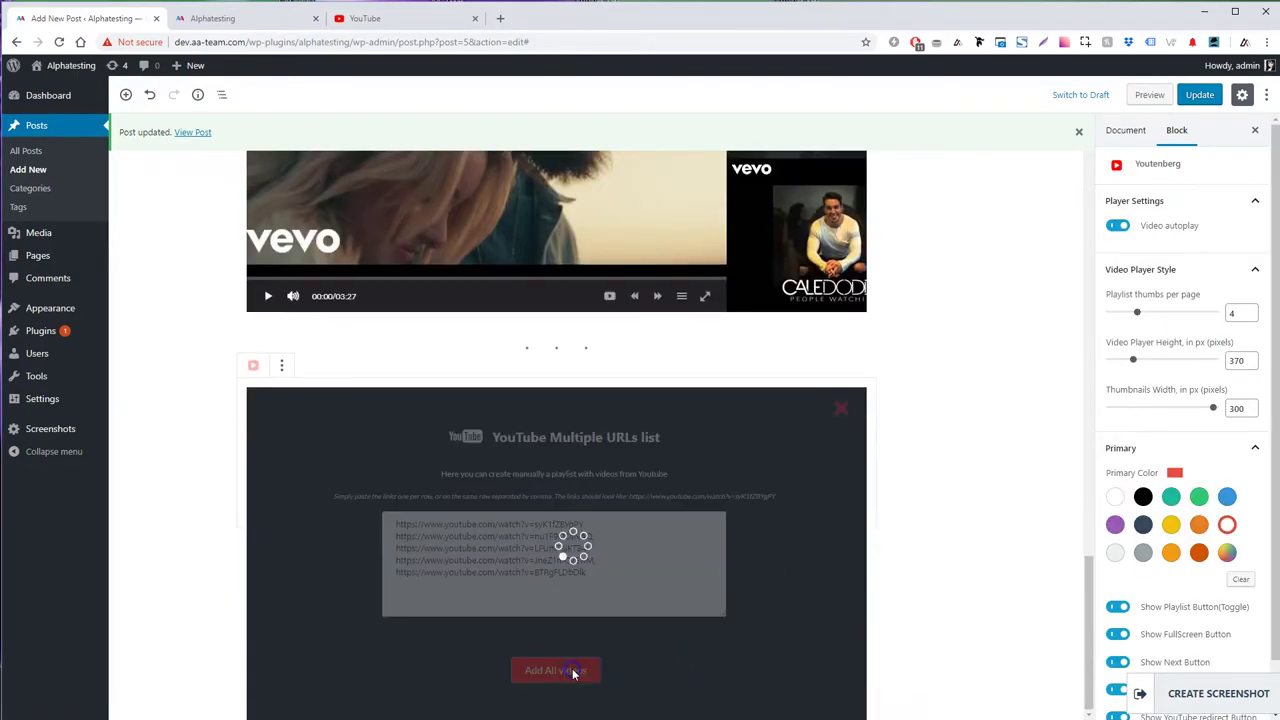
scroll(794, 374, down, 2)
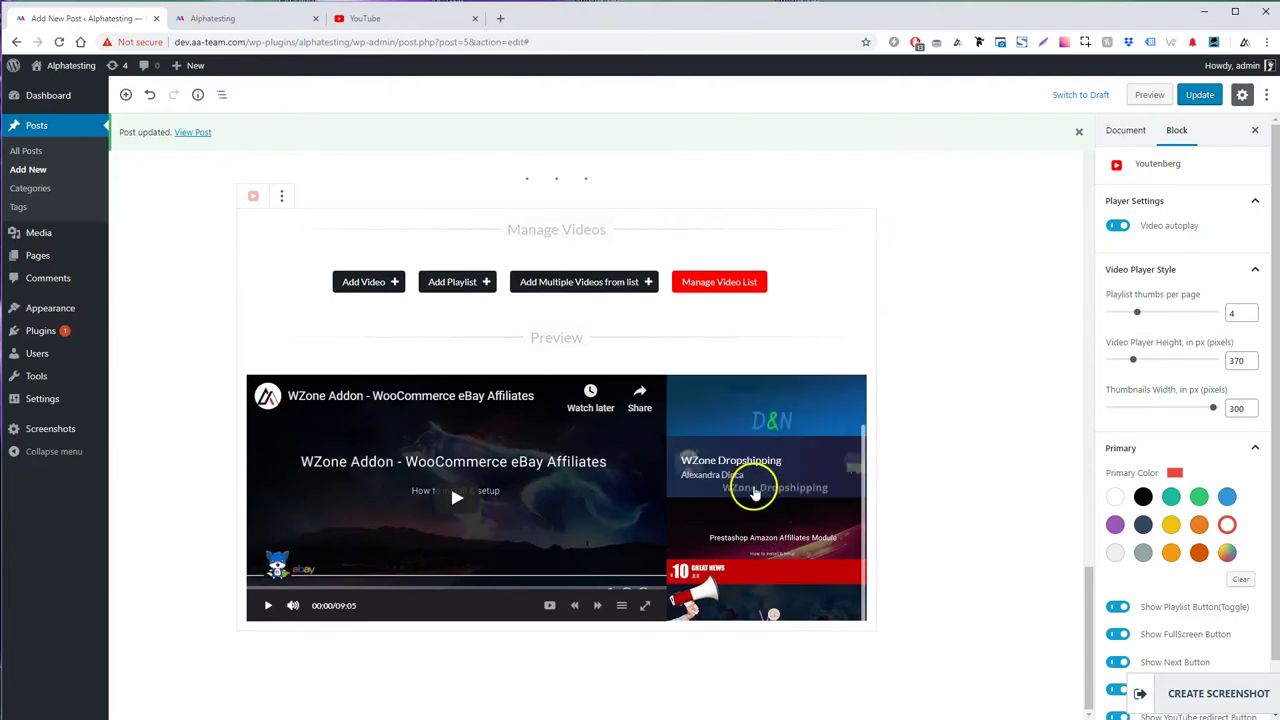
Set the fourth player's playlist thumbs per page to 3 and its height to 558 px.
drag(1137, 316, 1127, 317)
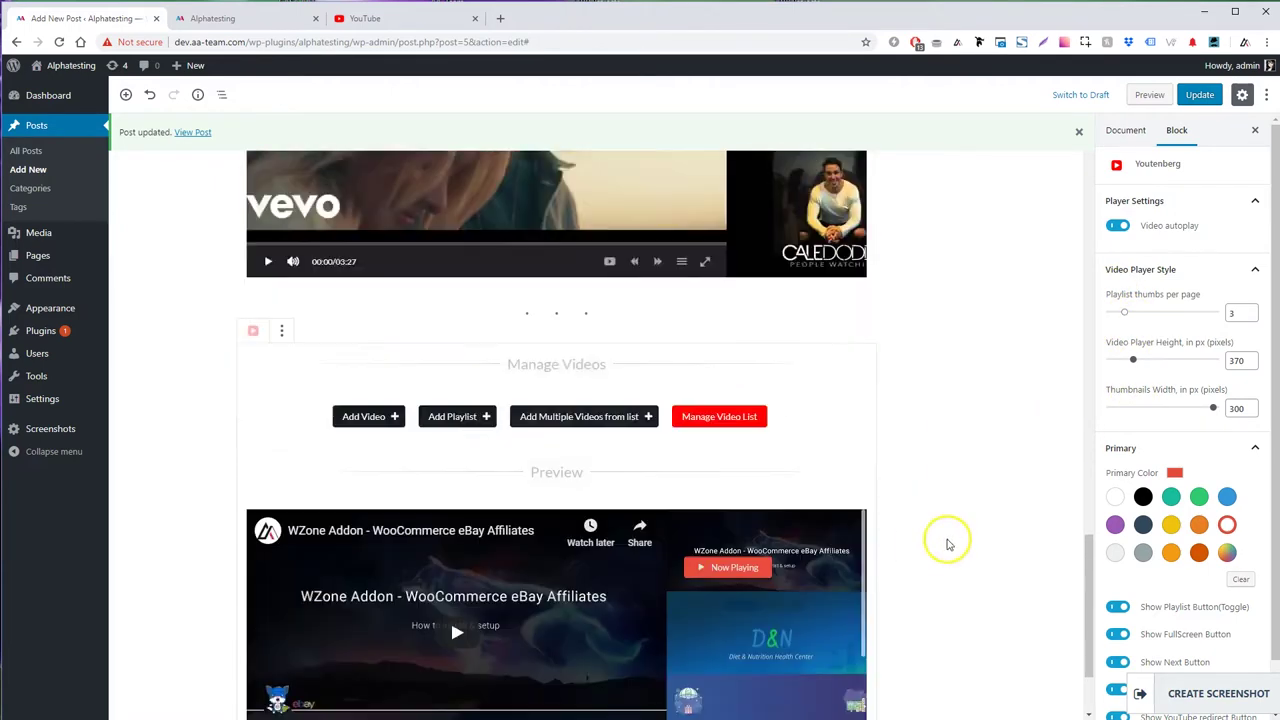
scroll(946, 537, down, 1)
drag(1133, 359, 1158, 364)
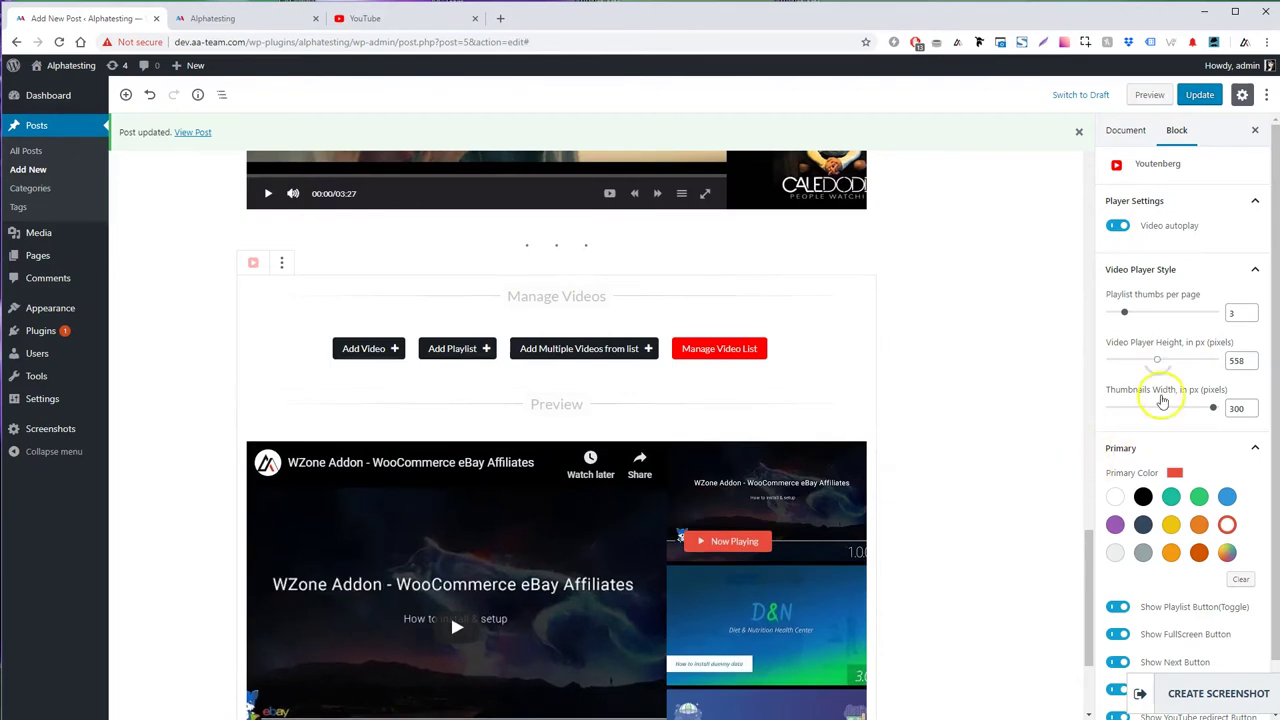
Give the fourth player a 204 px thumbnails width and a purple primary color, and update the post.
drag(1160, 410, 1170, 410)
click(1115, 524)
scroll(990, 560, down, 2)
scroll(1162, 600, down, 1)
scroll(1150, 610, down, 1)
click(1199, 95)
Reload the published post and check all four players, their playlists and the separators between them.
click(213, 18)
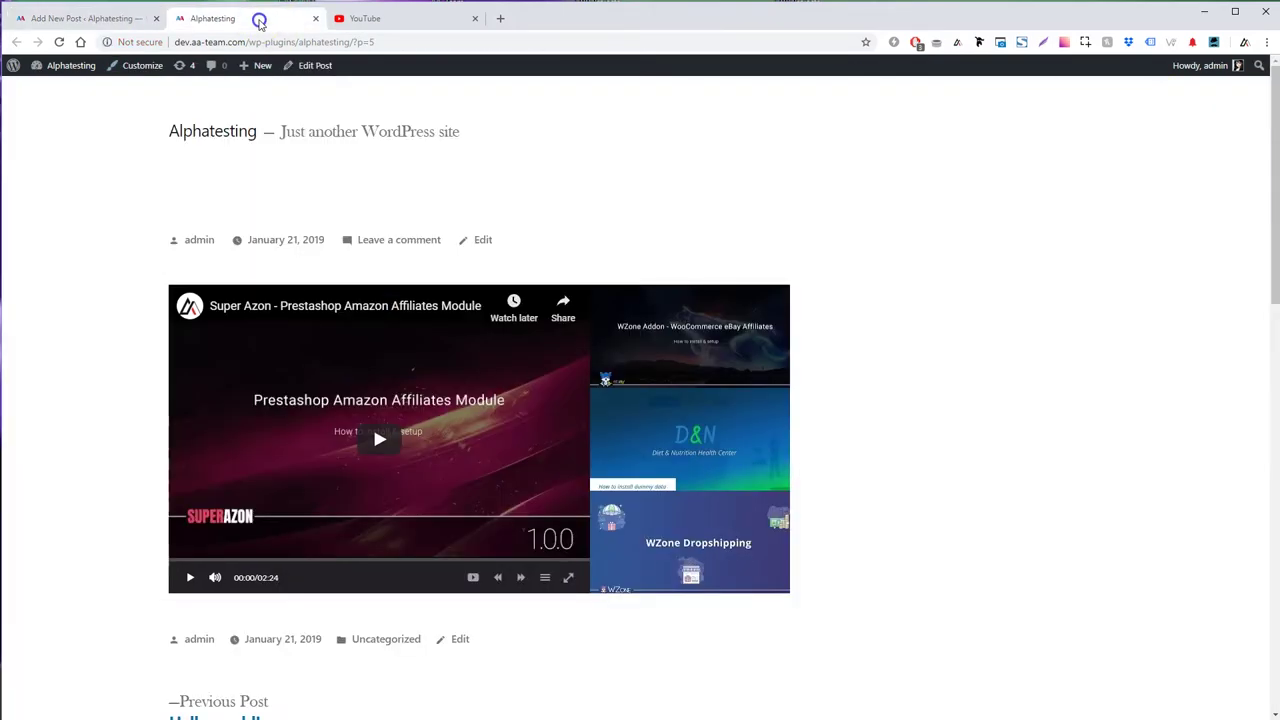
key(F5)
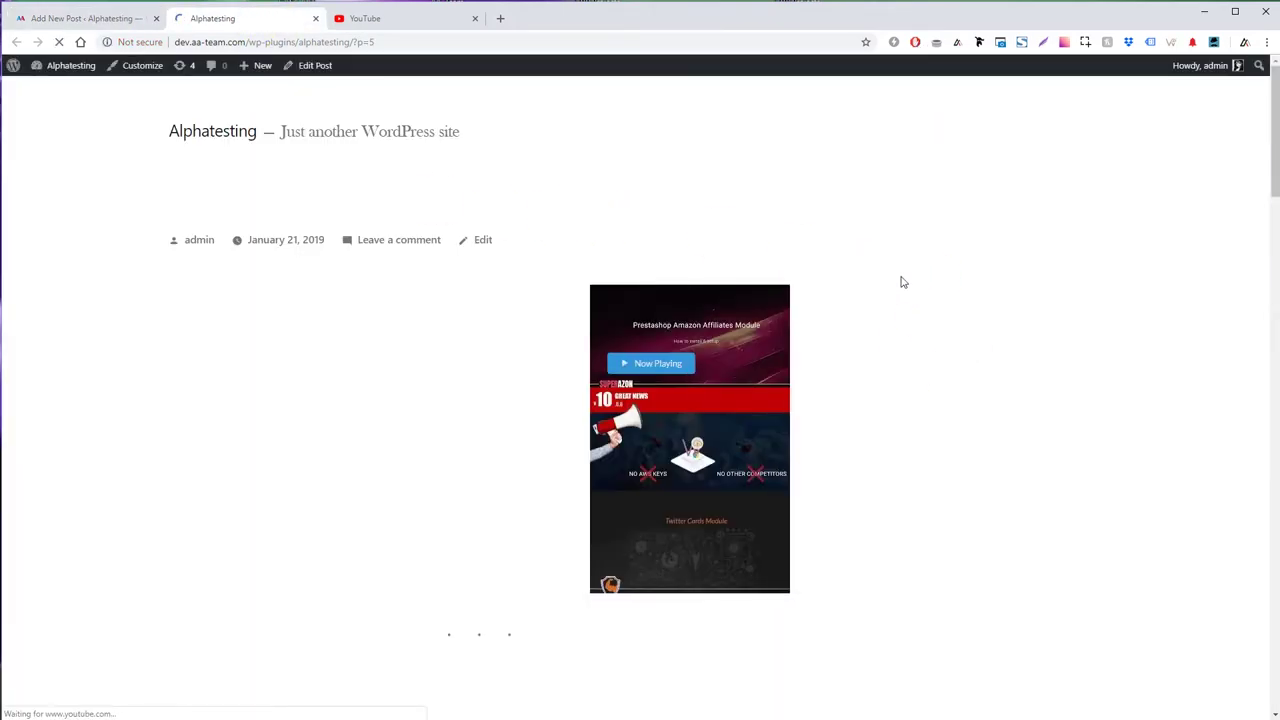
scroll(743, 386, down, 3)
scroll(857, 472, down, 3)
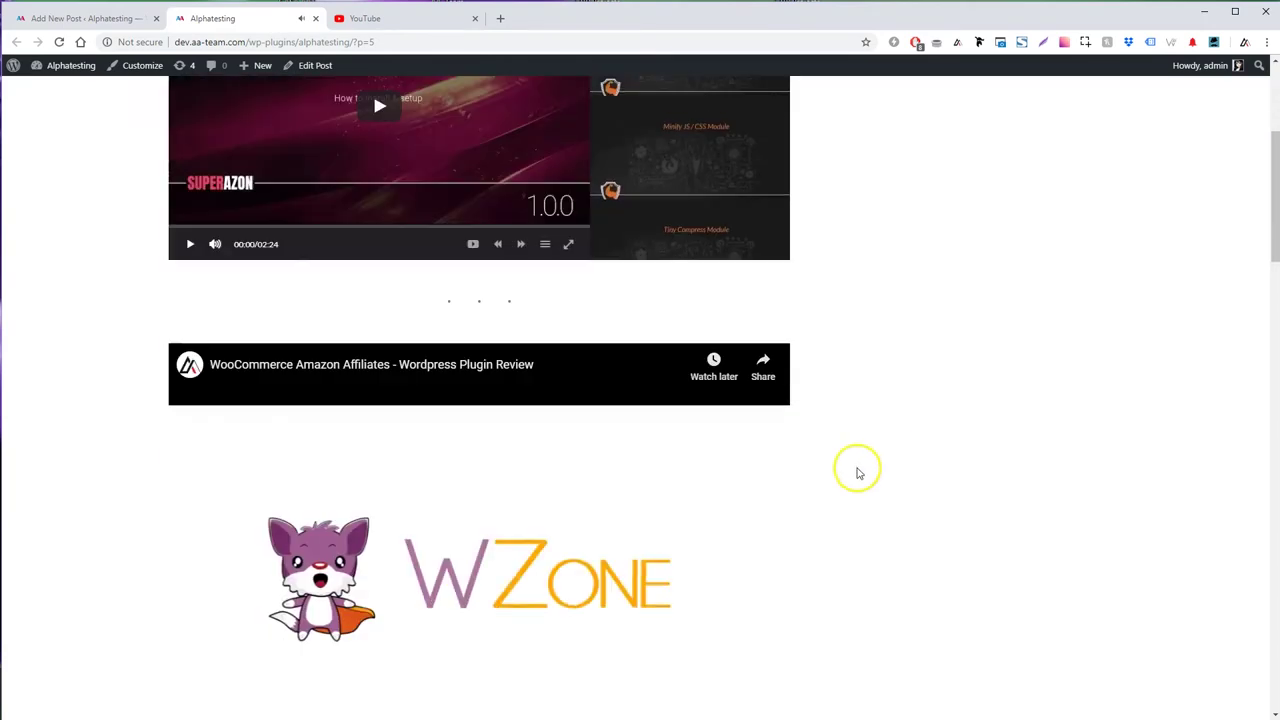
scroll(686, 400, down, 6)
click(697, 248)
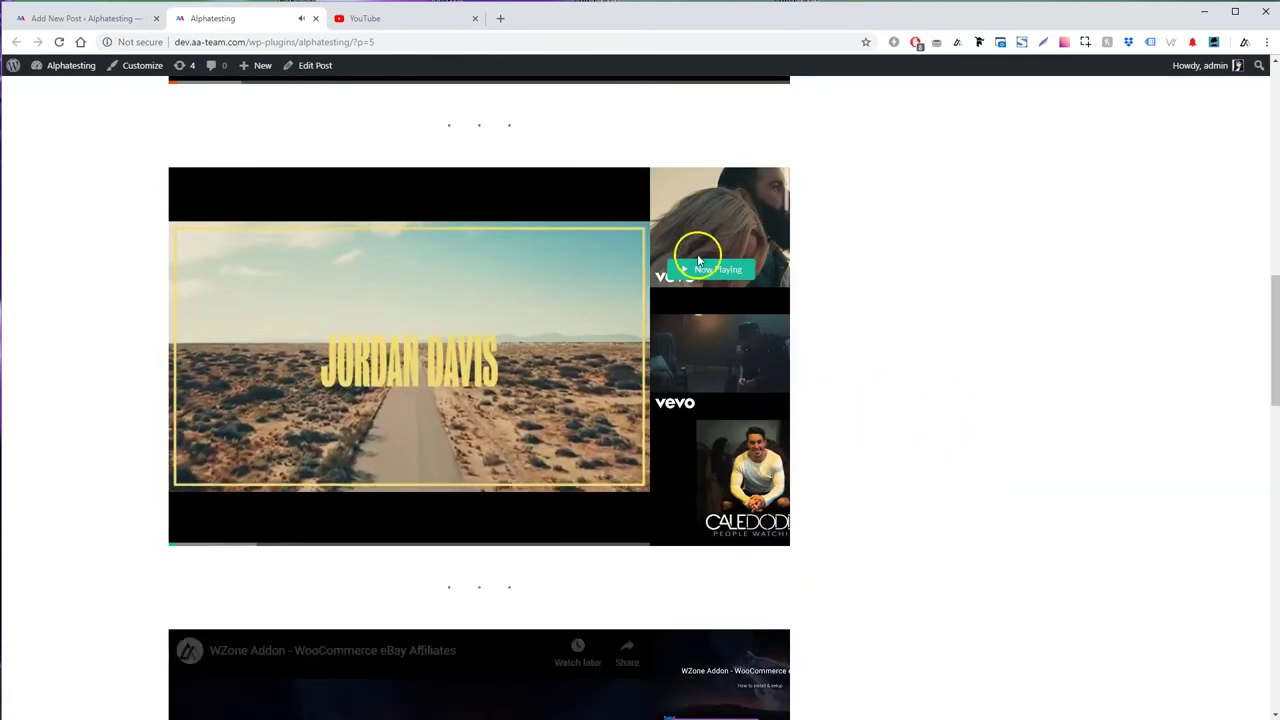
scroll(871, 451, down, 3)
click(477, 491)
scroll(751, 514, down, 3)
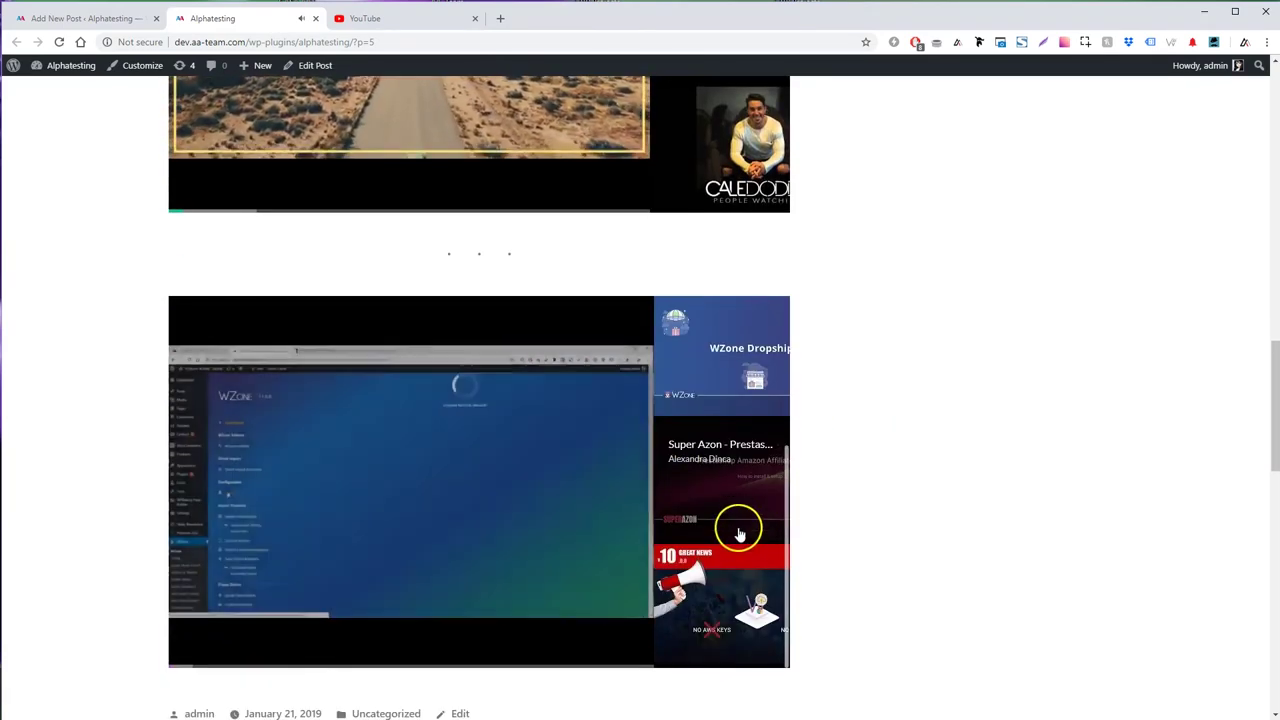
scroll(738, 541, up, 15)
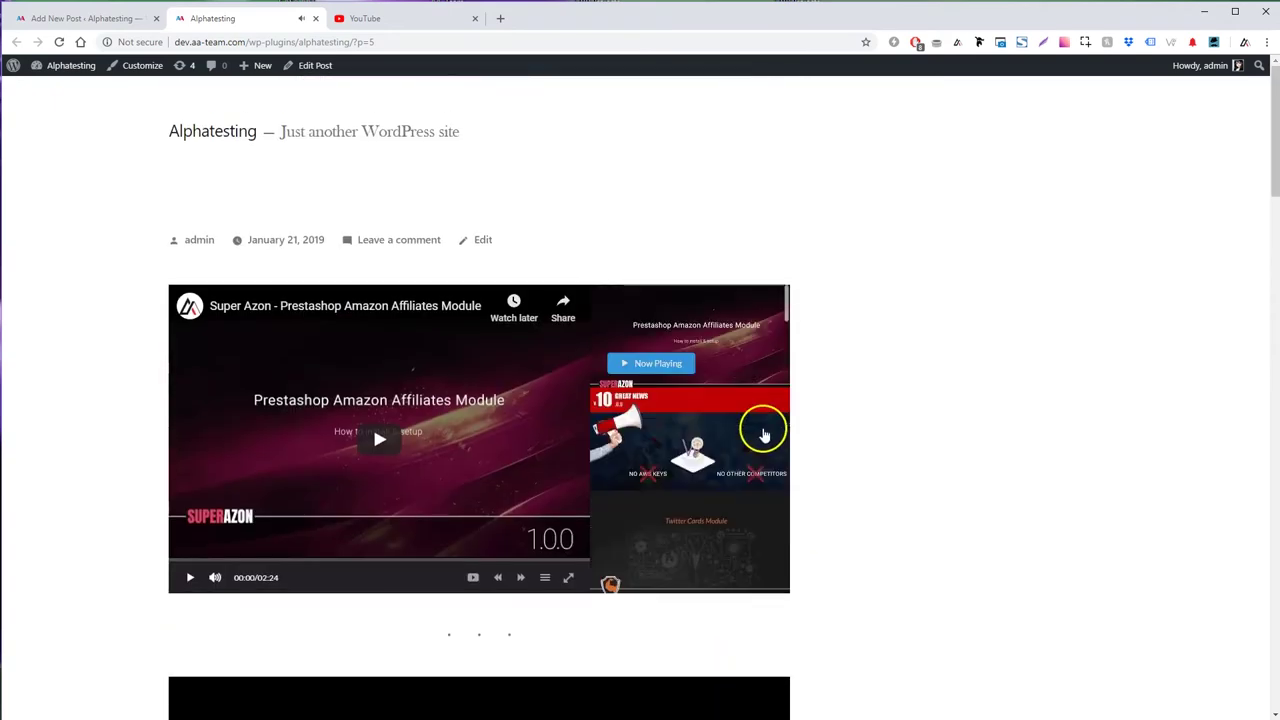
Switch back to the post editor and review the blocks from the last player up to the first.
click(101, 17)
scroll(553, 255, up, 5)
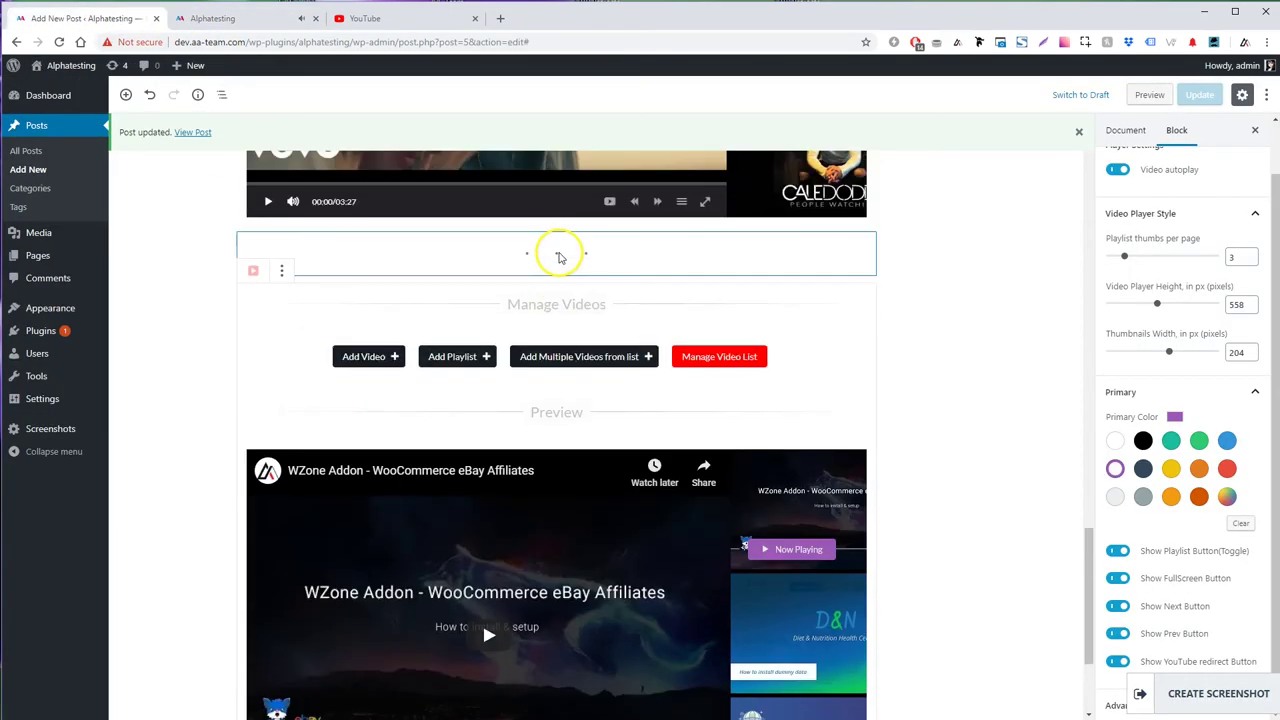
scroll(586, 257, up, 10)
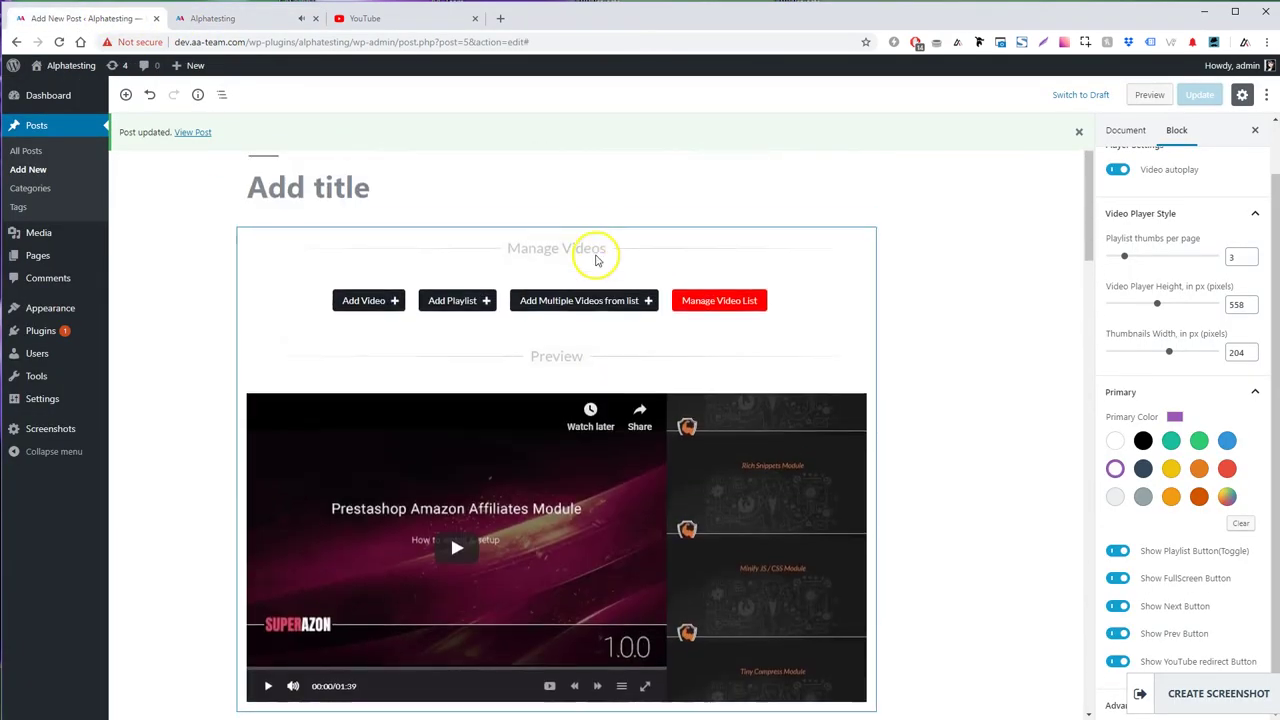